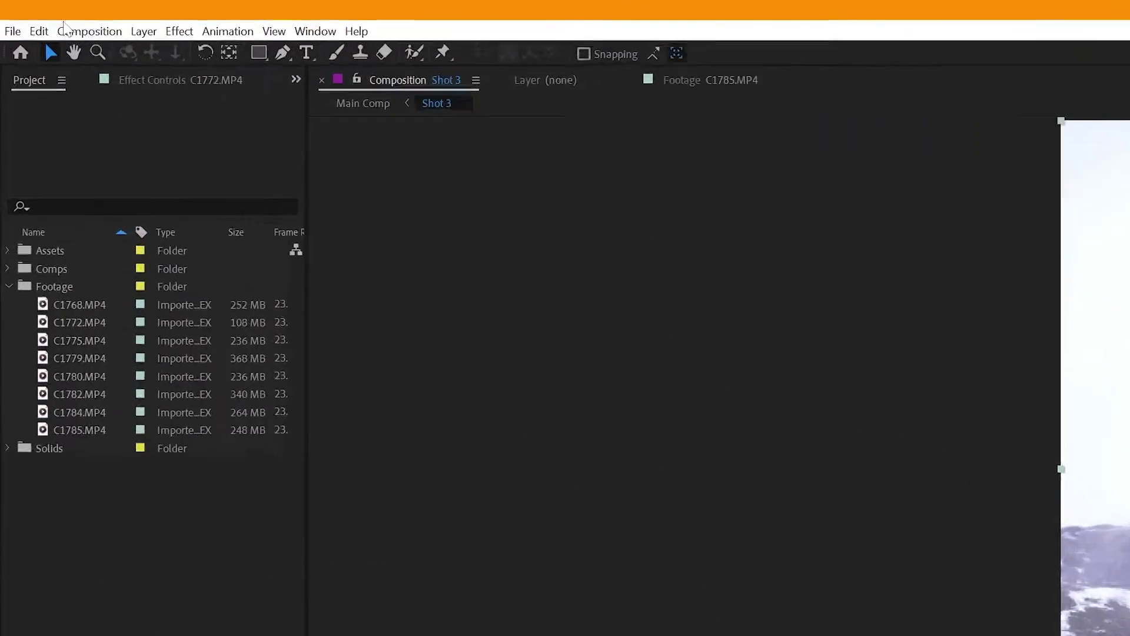
# Step: Save the current frame of the Shot 3 composition as a still, with the output module format set to PNG Sequence
pyautogui.click(42, 14)
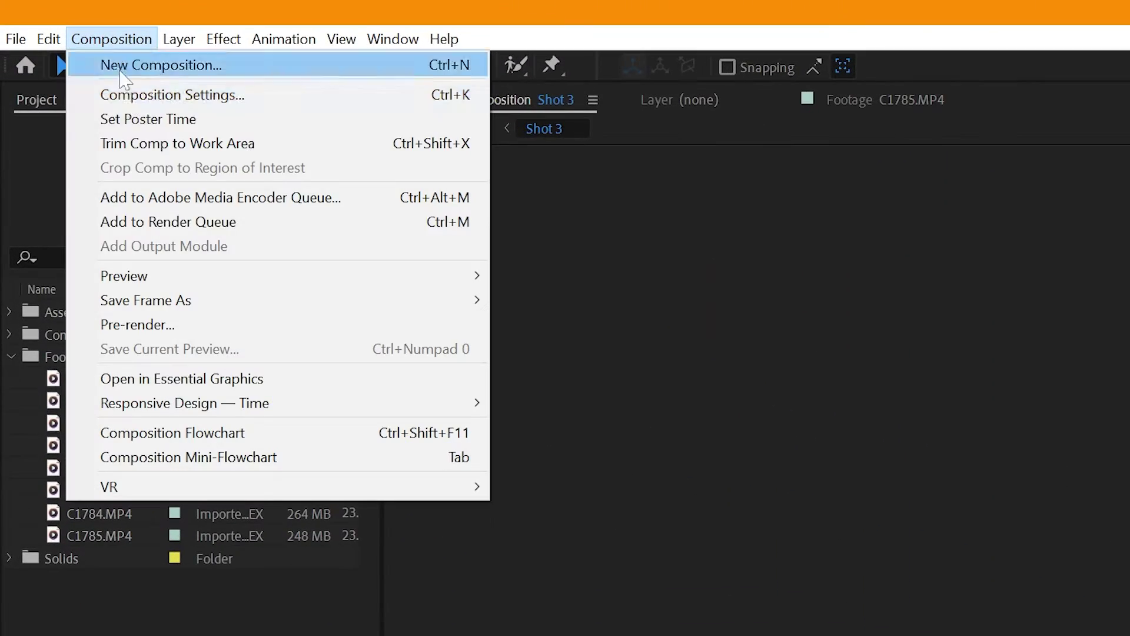
pyautogui.click(188, 229)
pyautogui.click(208, 415)
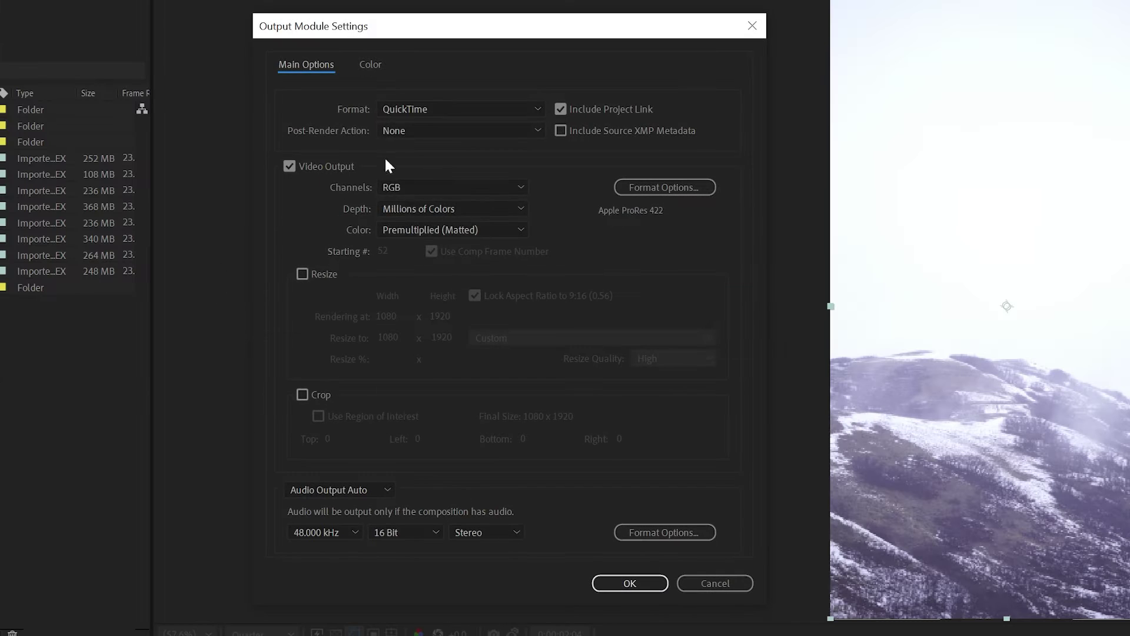
pyautogui.click(432, 109)
pyautogui.click(440, 274)
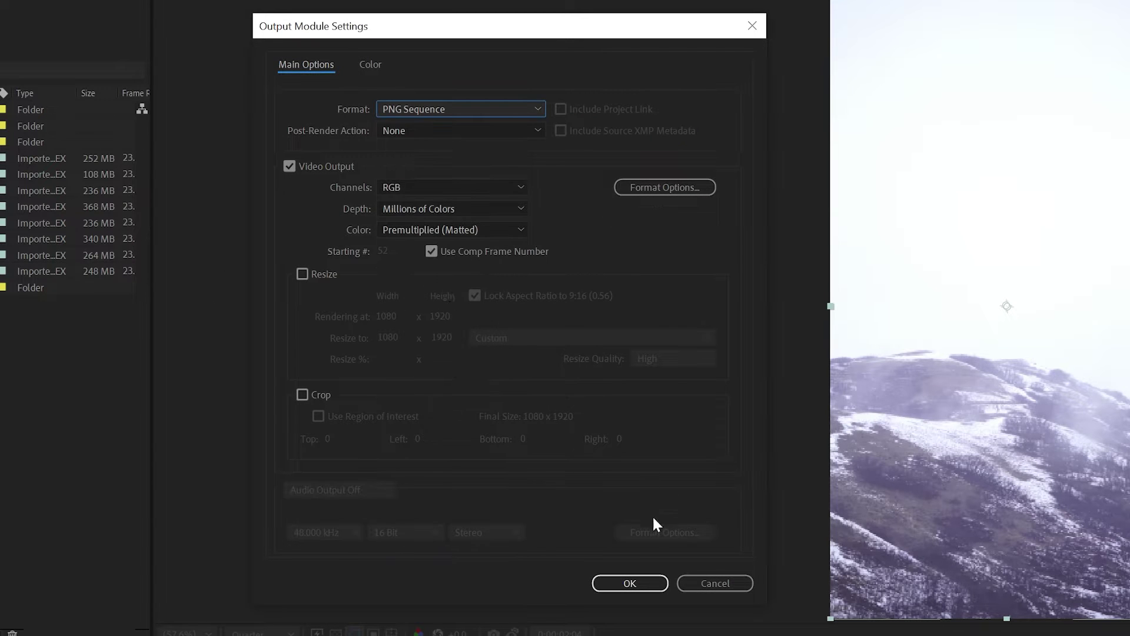
pyautogui.click(615, 585)
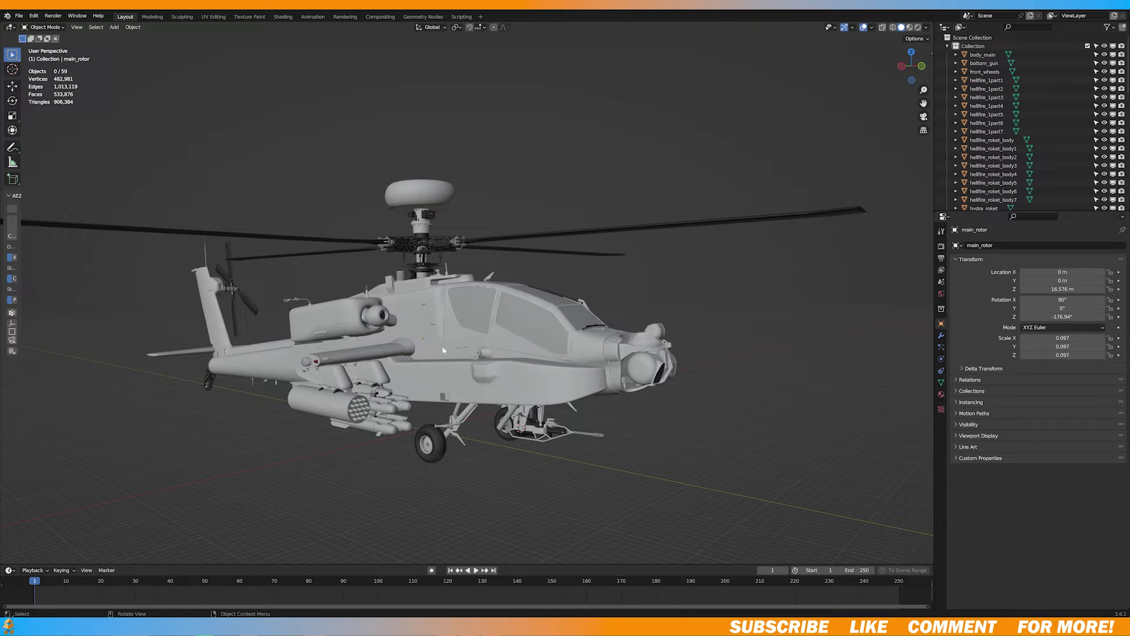
# Step: Switch to the helicopter scene in Blender and add a plain axes empty
pyautogui.moveTo(448, 282); pyautogui.dragTo(459, 302, button='middle')
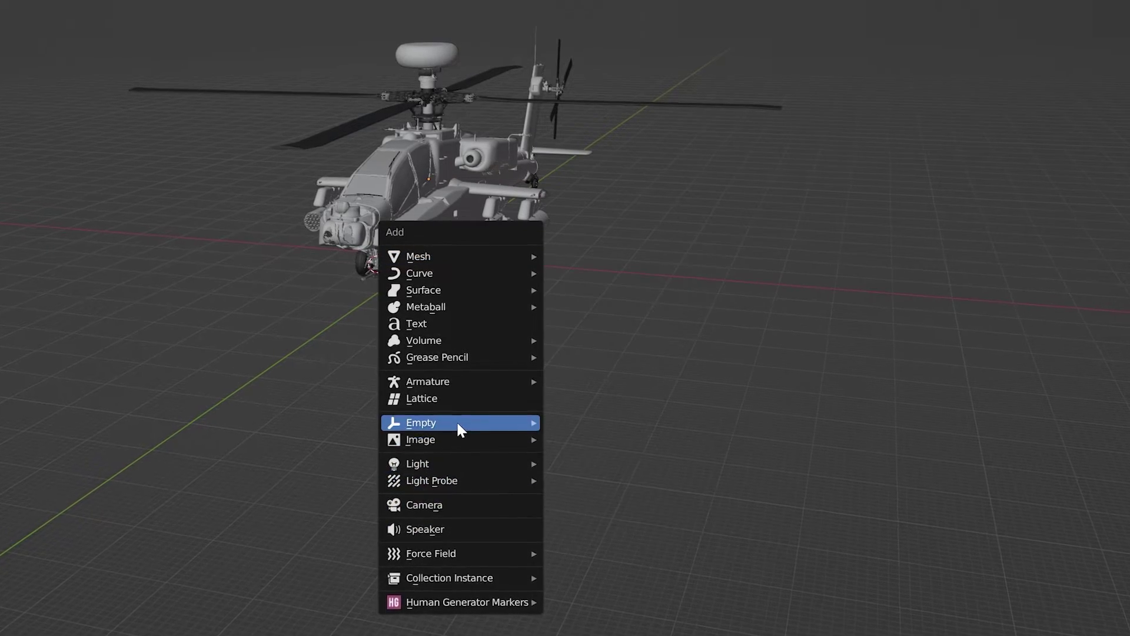
pyautogui.moveTo(459, 422)
pyautogui.click(648, 443)
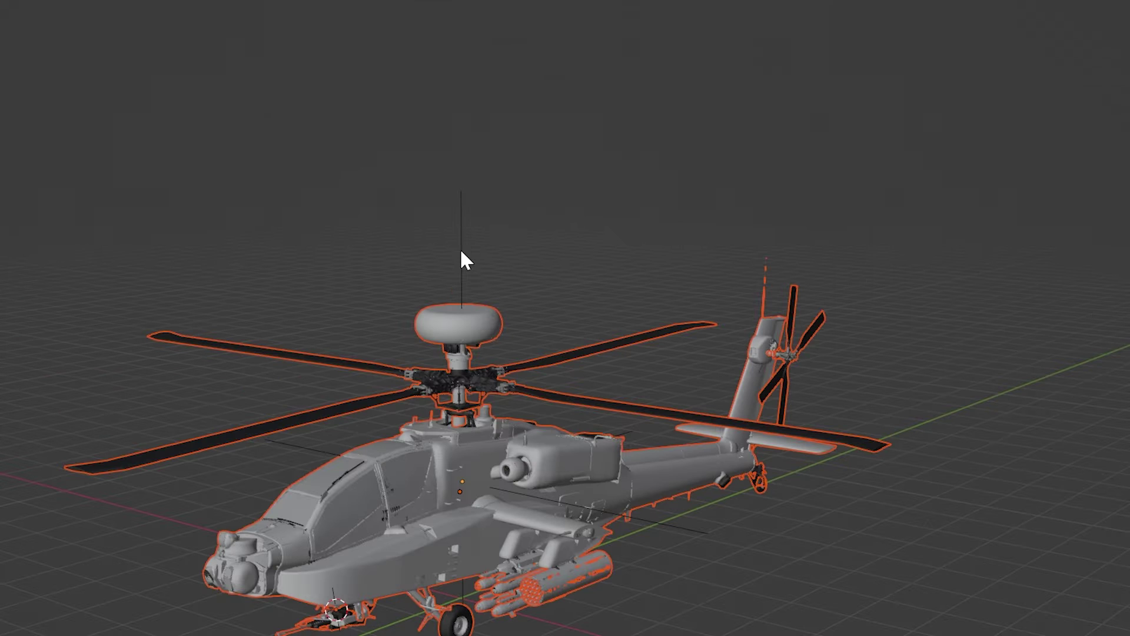
# Step: Parent all the selected helicopter parts to the empty, using the Object parent type
pyautogui.click(133, 27)
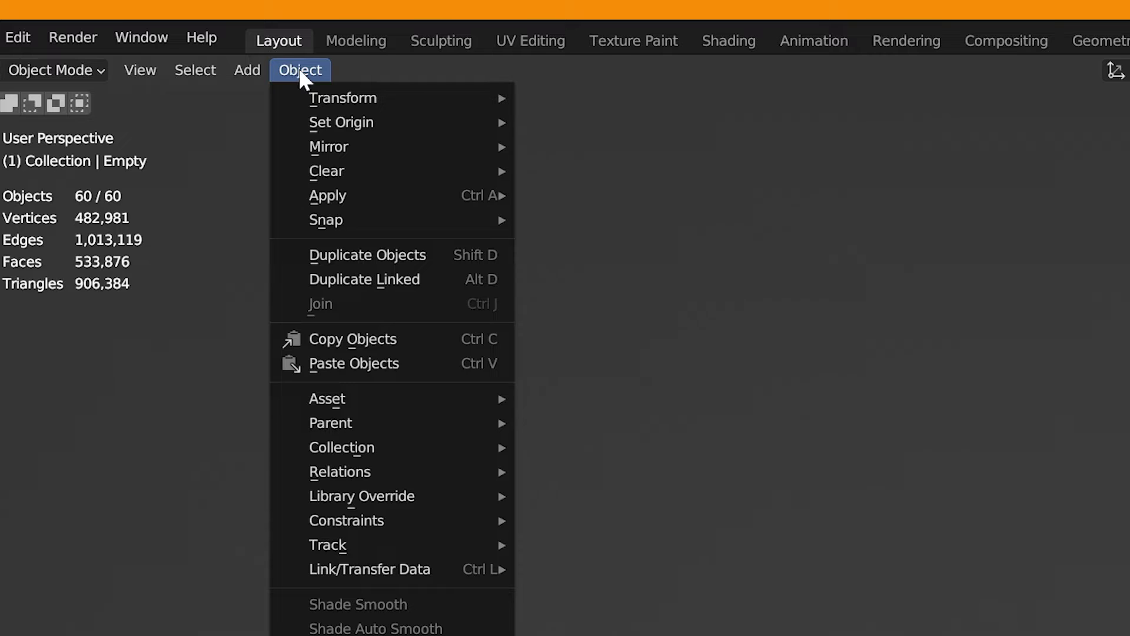
pyautogui.moveTo(399, 427)
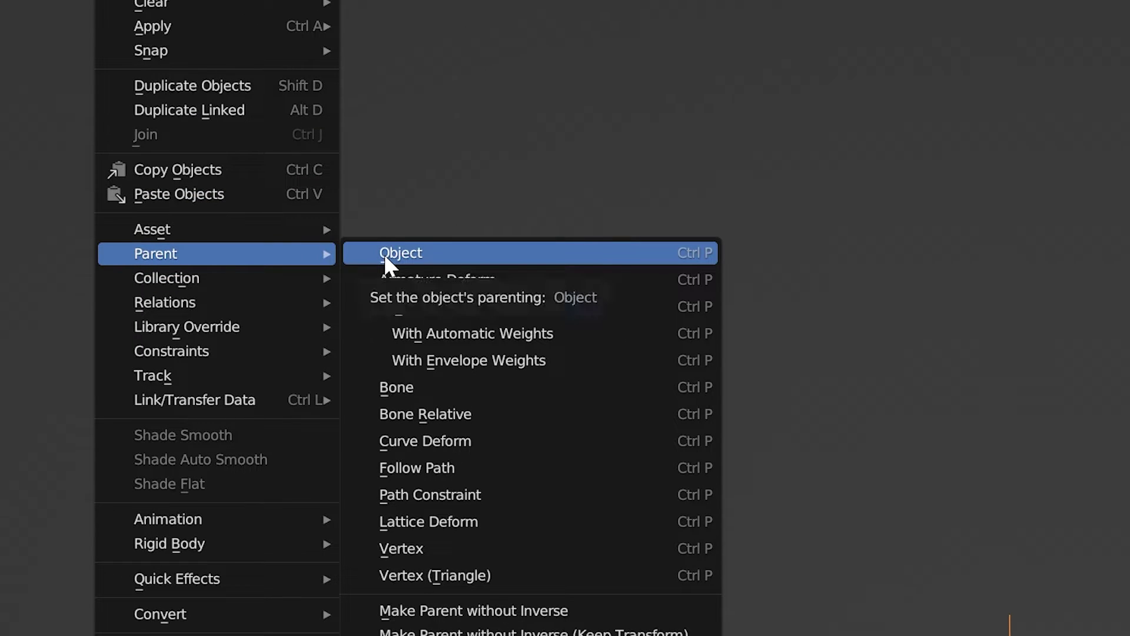
pyautogui.click(385, 255)
# Step: Try moving and tilting the whole helicopter by its parent empty
pyautogui.press('g')
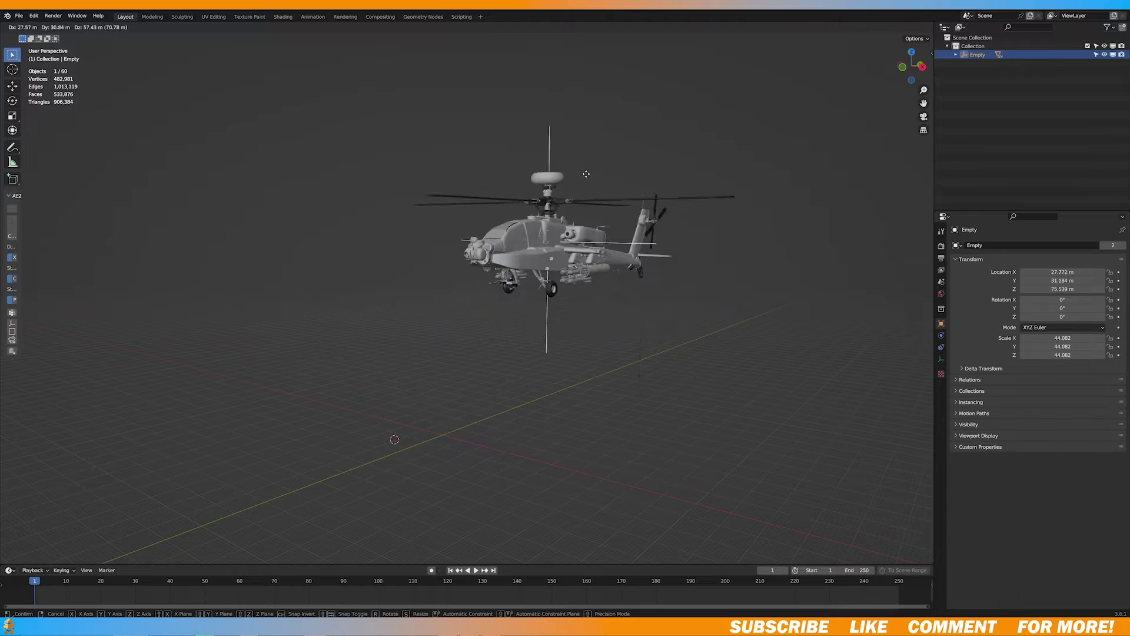
pyautogui.click(587, 173)
pyautogui.moveTo(893, 182); pyautogui.dragTo(440, 415, button='middle')
pyautogui.click(440, 416)
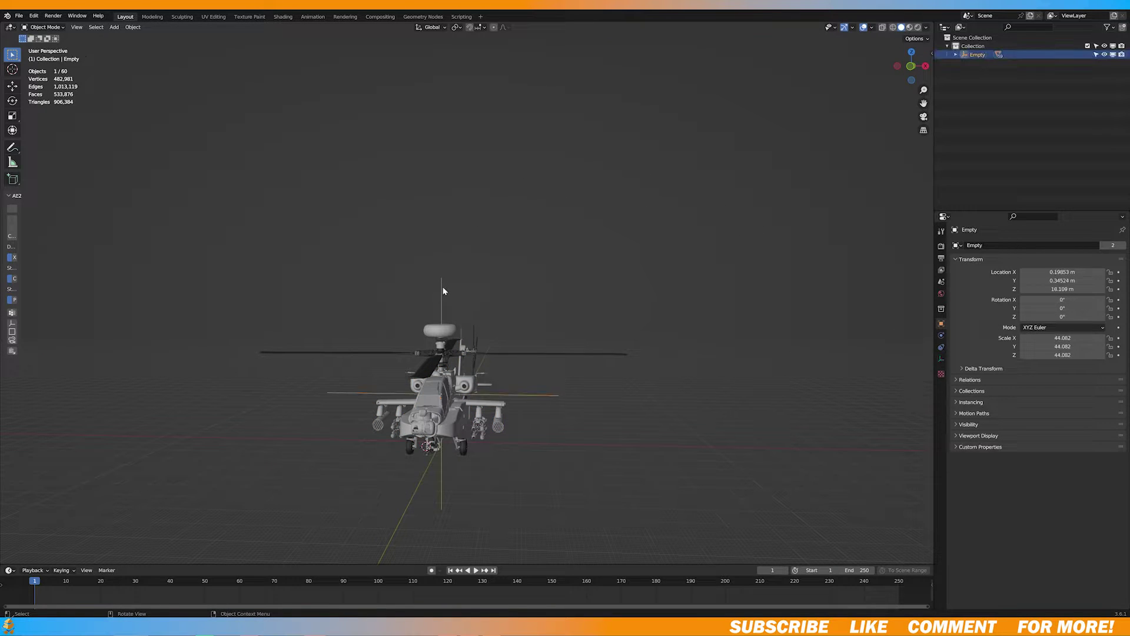
pyautogui.press('g')
pyautogui.click(521, 306)
pyautogui.press('r')
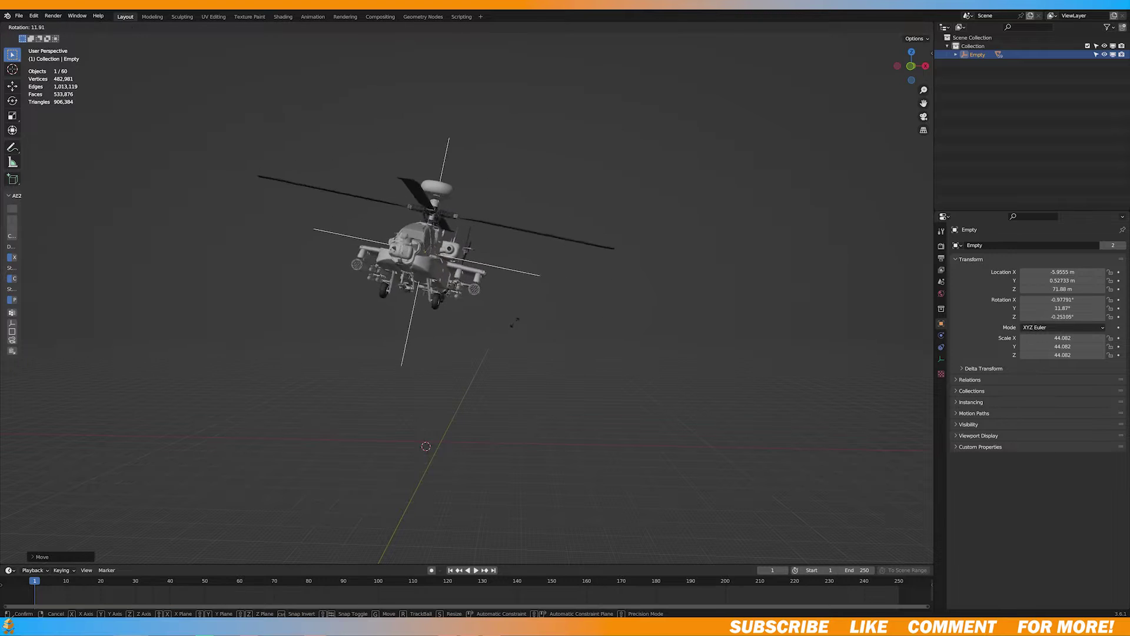
pyautogui.click(524, 358)
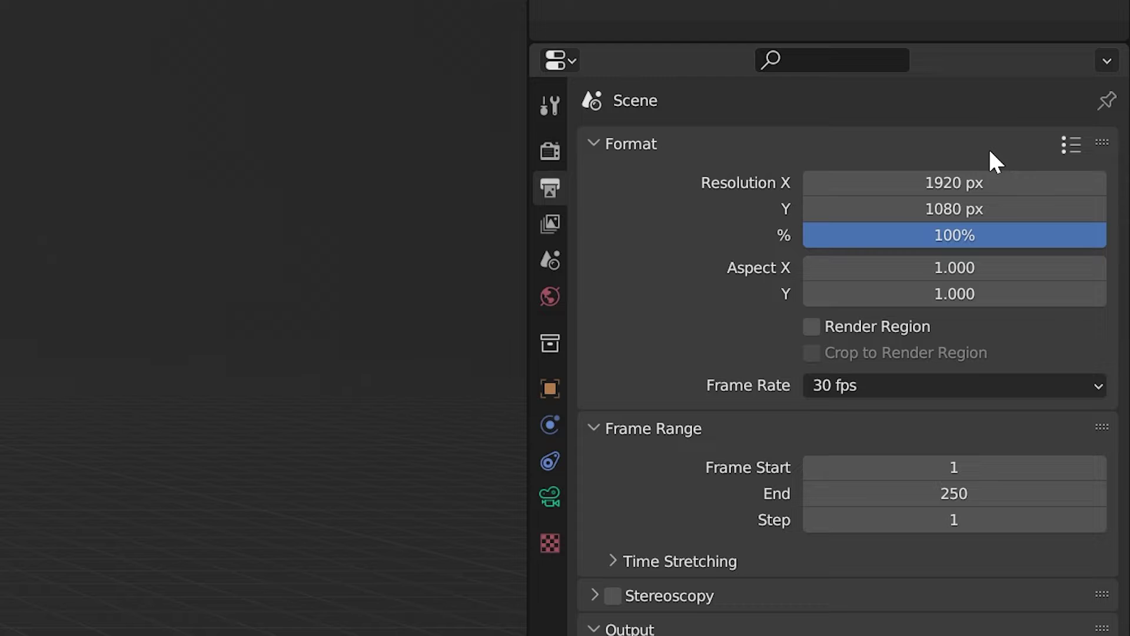
# Step: Set the render resolution to 1080 x 1920 px and add the snowy mountain frame as the camera's background image
pyautogui.click(983, 211)
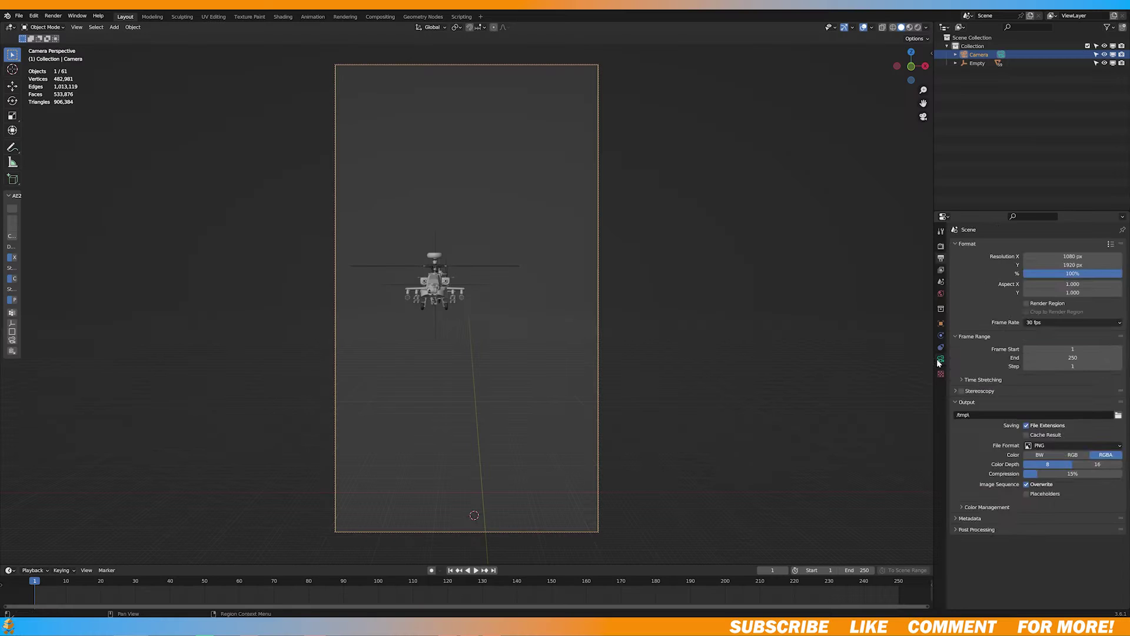
pyautogui.click(550, 496)
pyautogui.click(652, 326)
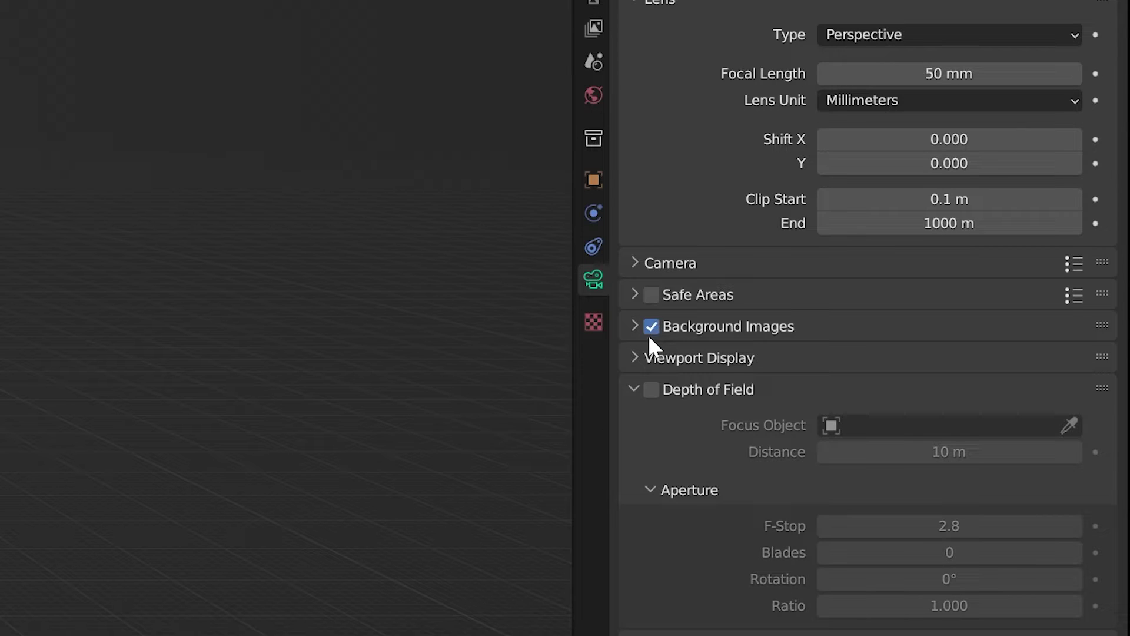
pyautogui.click(649, 337)
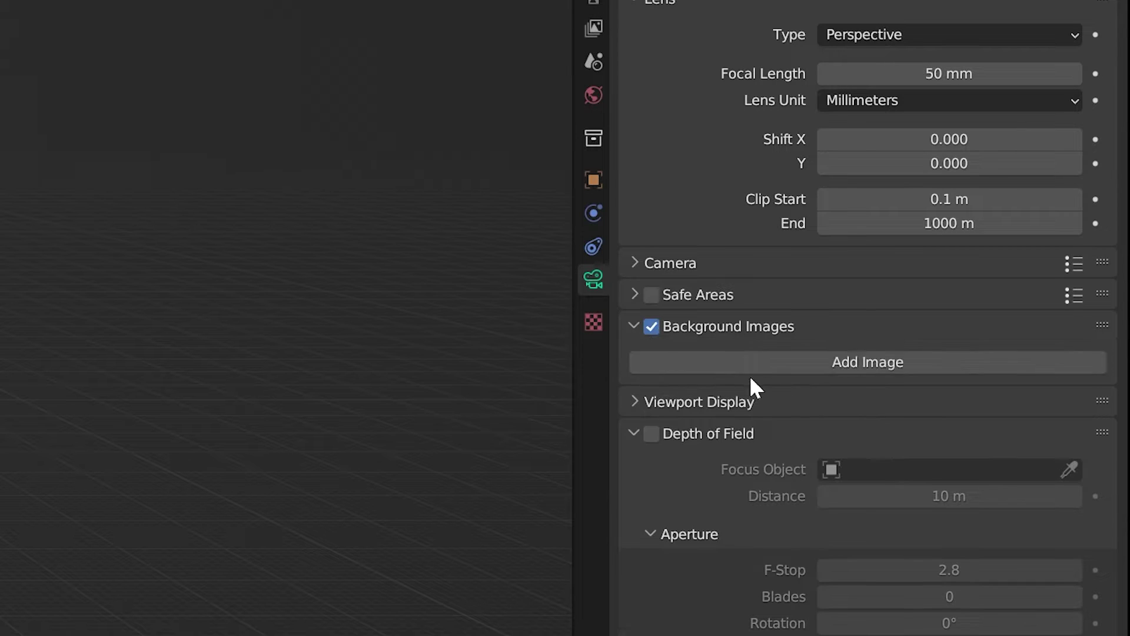
pyautogui.click(778, 367)
pyautogui.click(870, 465)
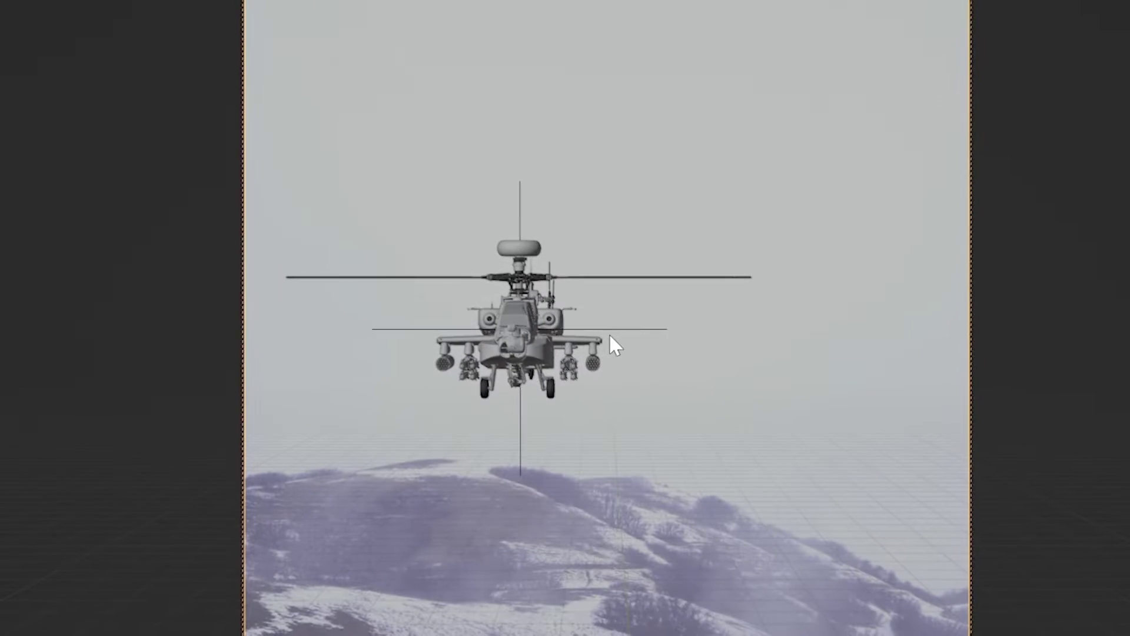
# Step: Keyframe the transforms of the helicopter's empty at the start of the shot
pyautogui.press('i')
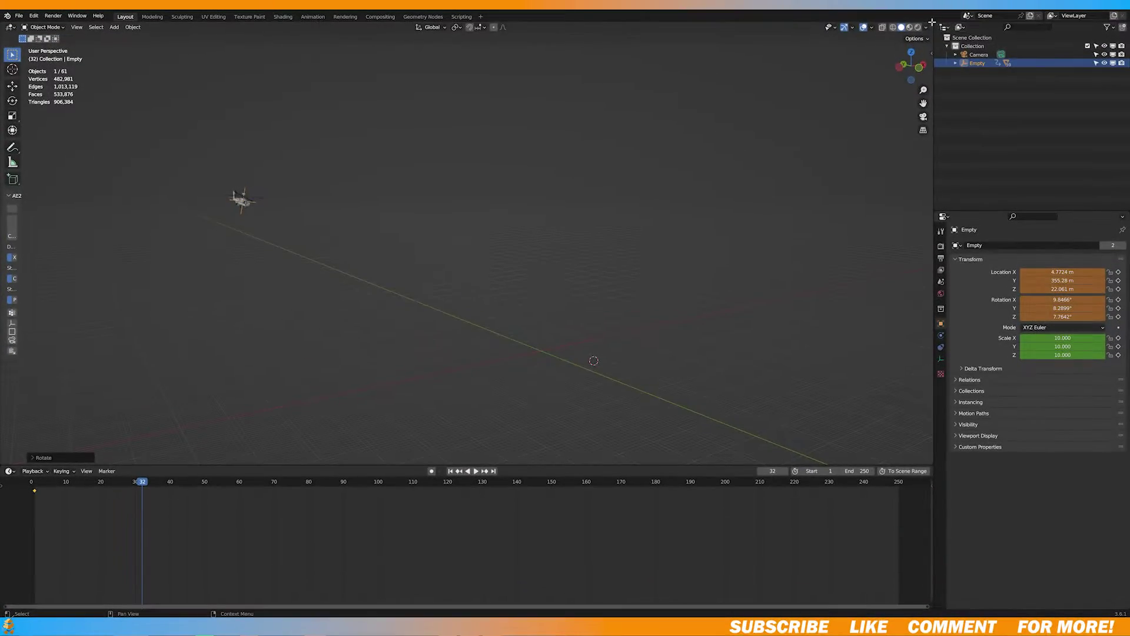
# Step: Split the 3D viewport in two, fit the camera frame in the second view and hide its text overlays
pyautogui.moveTo(930, 23); pyautogui.dragTo(618, 35)
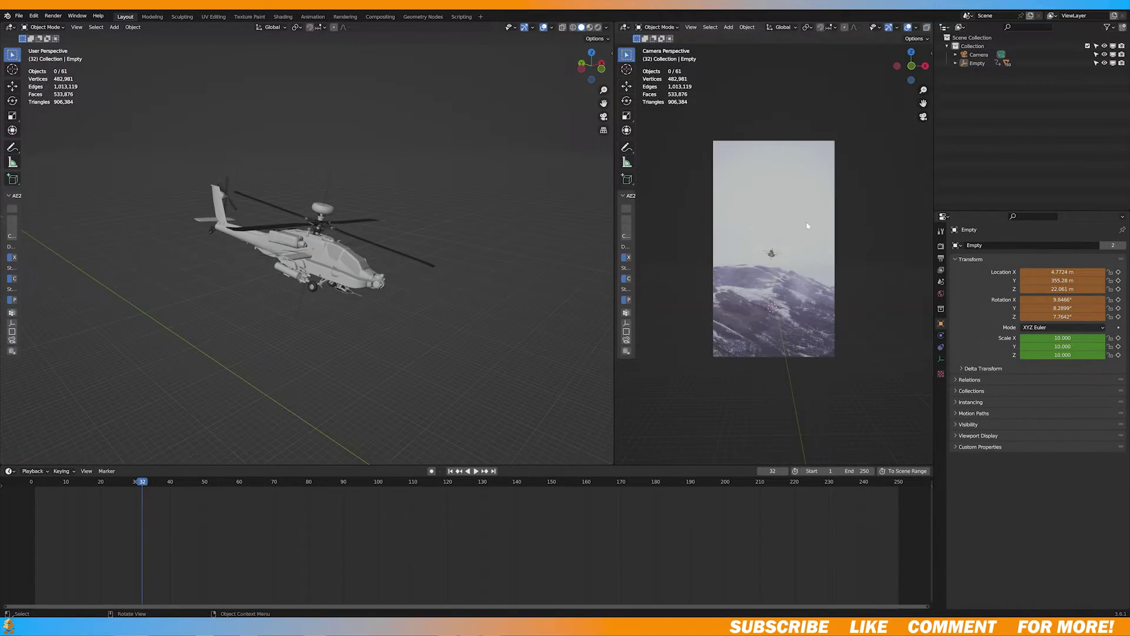
pyautogui.press('Home')
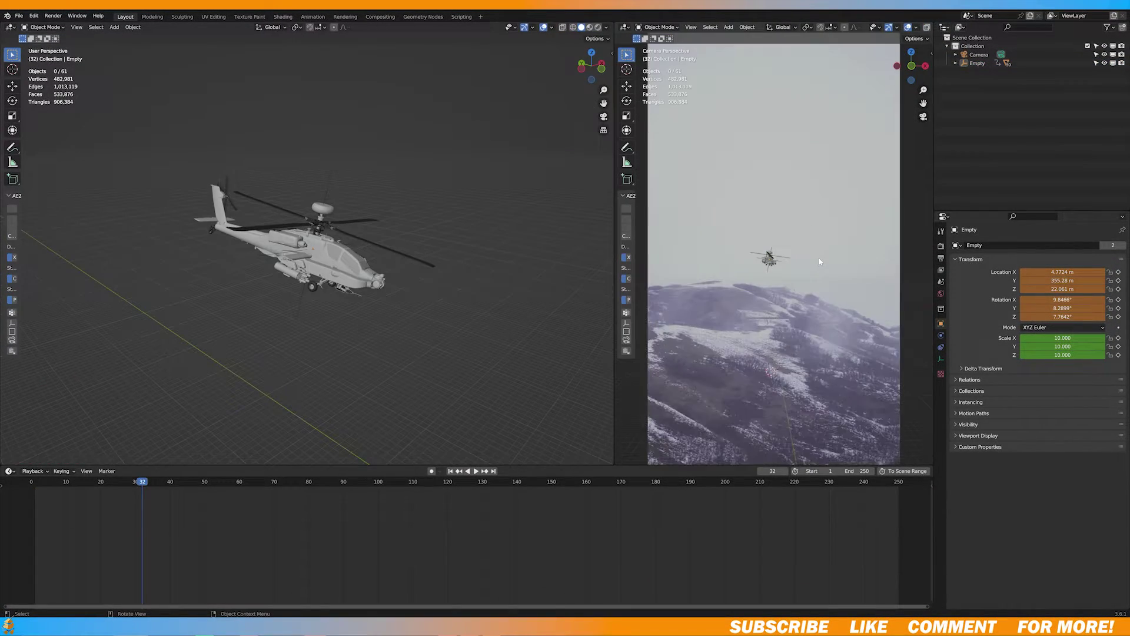
pyautogui.click(916, 27)
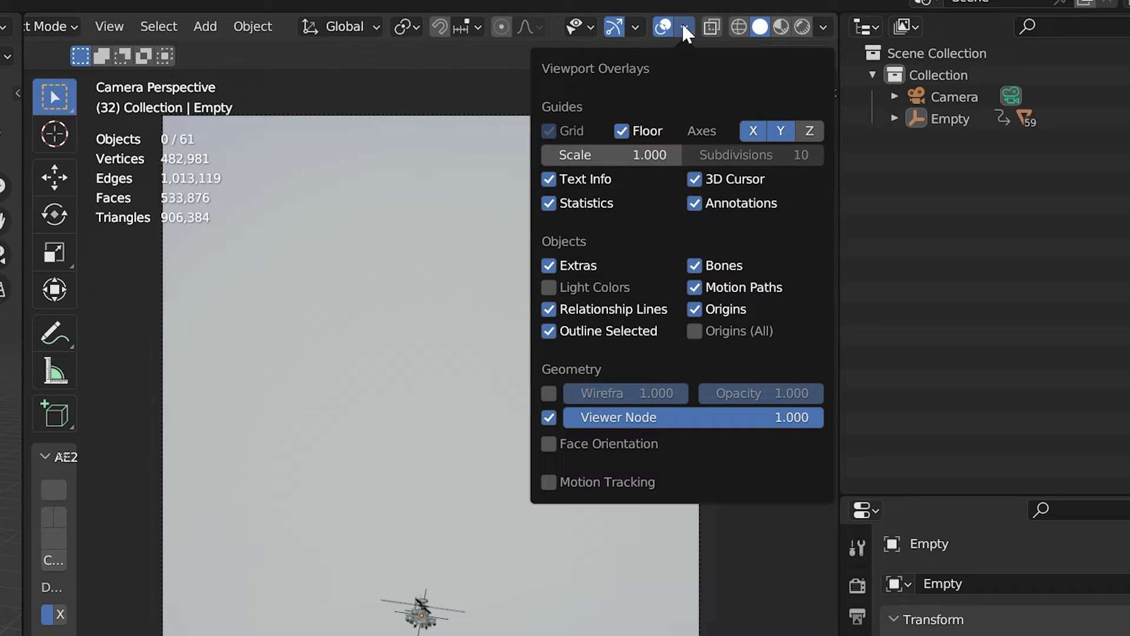
pyautogui.click(560, 180)
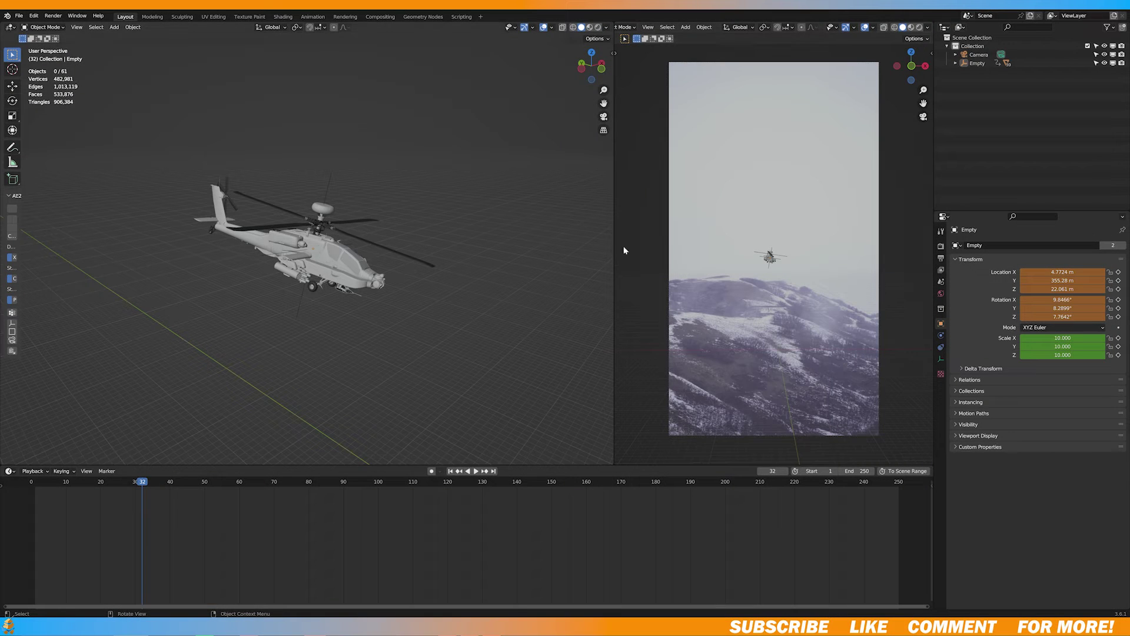
# Step: Preview the flight, rotate the helicopter's empty about the Y axis and keyframe the new pose
pyautogui.scroll(1, 753, 262)
pyautogui.keyDown('alt'); pyautogui.scroll(20, 229, 295); pyautogui.keyUp('alt')
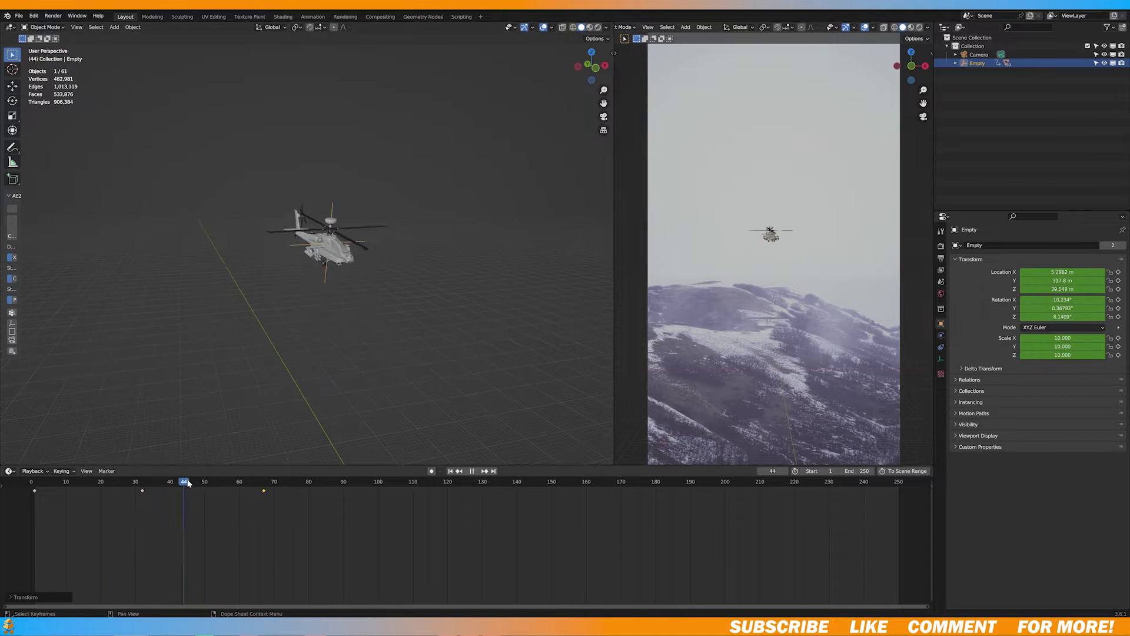
pyautogui.press('space')
pyautogui.press('KP_7')
pyautogui.press('r')
pyautogui.press('y')
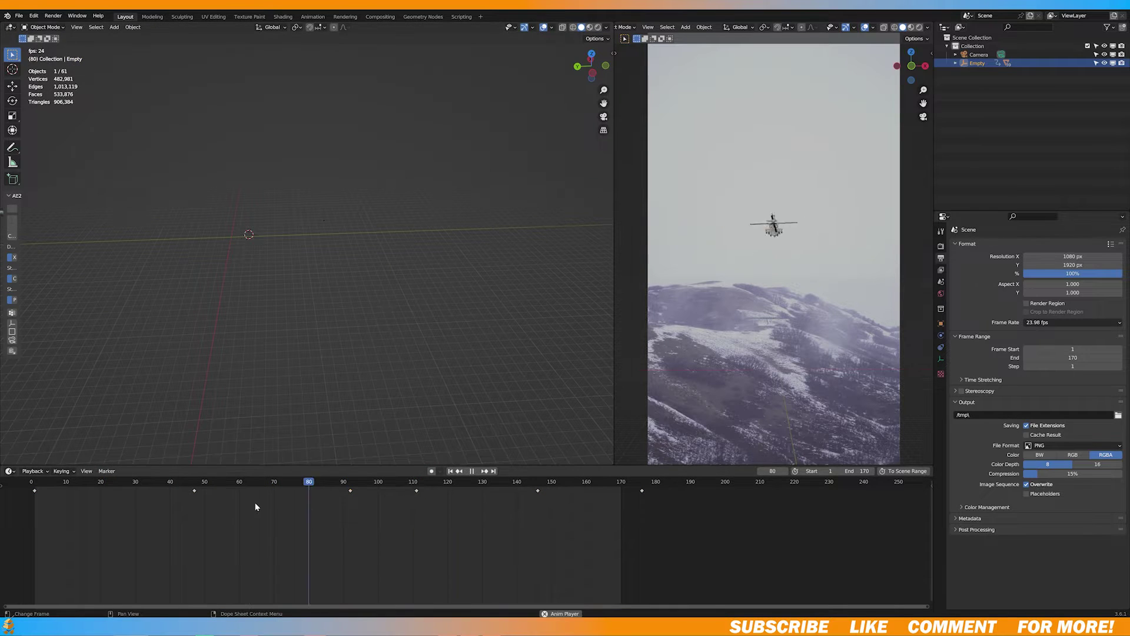
pyautogui.press('i')
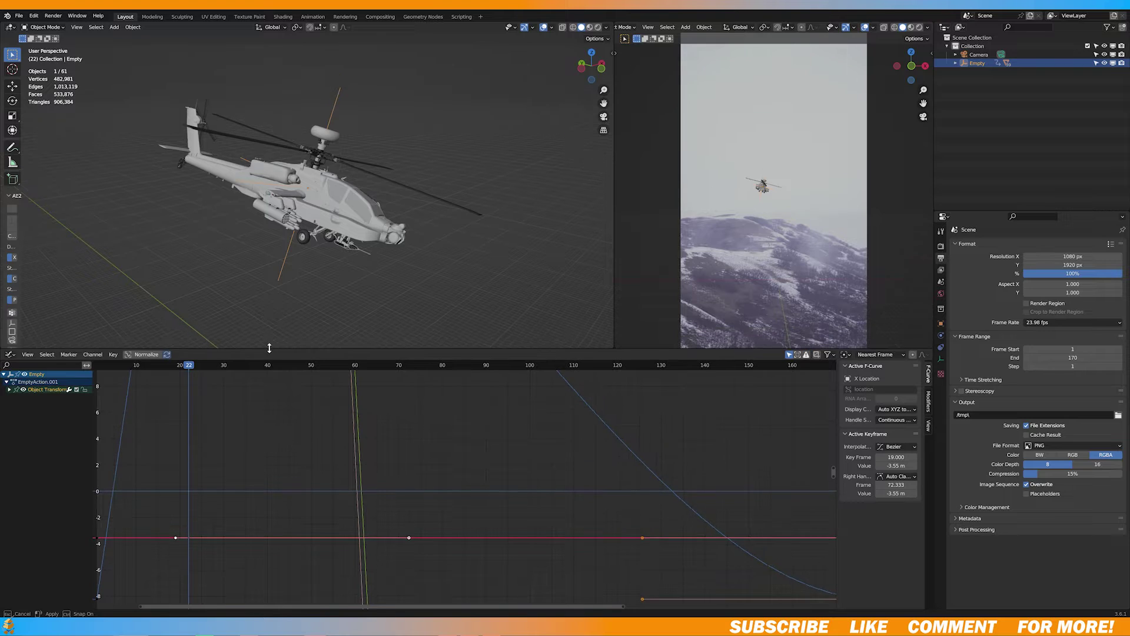
# Step: Reshape the empty's Z Location curve in the Graph Editor by repositioning its keyframes and handles
pyautogui.press('g')
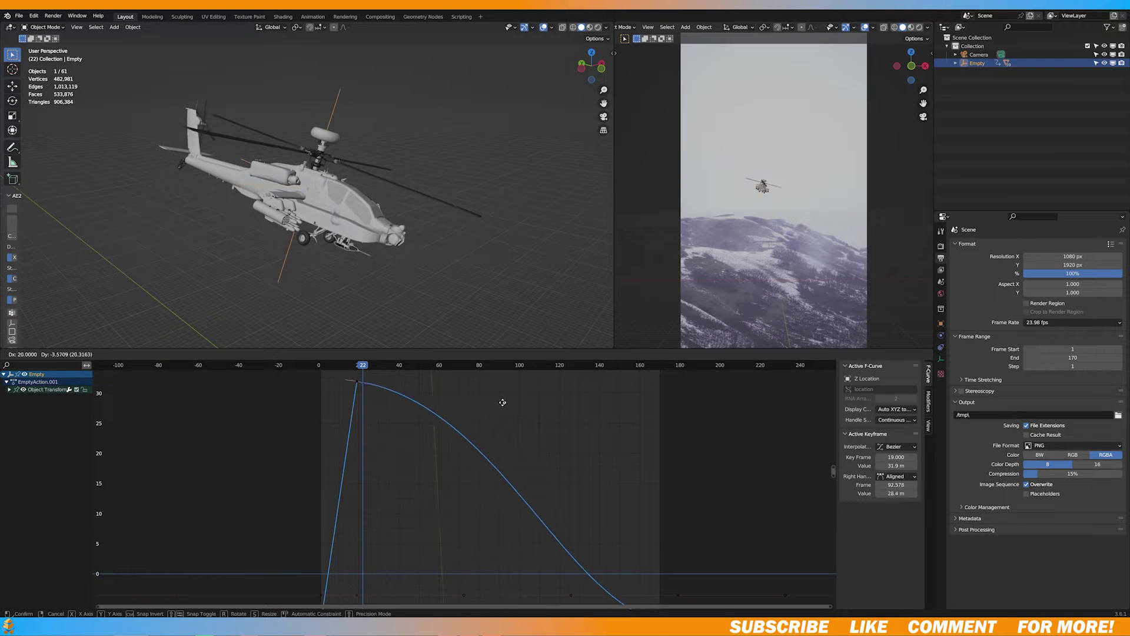
pyautogui.click(504, 399)
pyautogui.rightClick(283, 489)
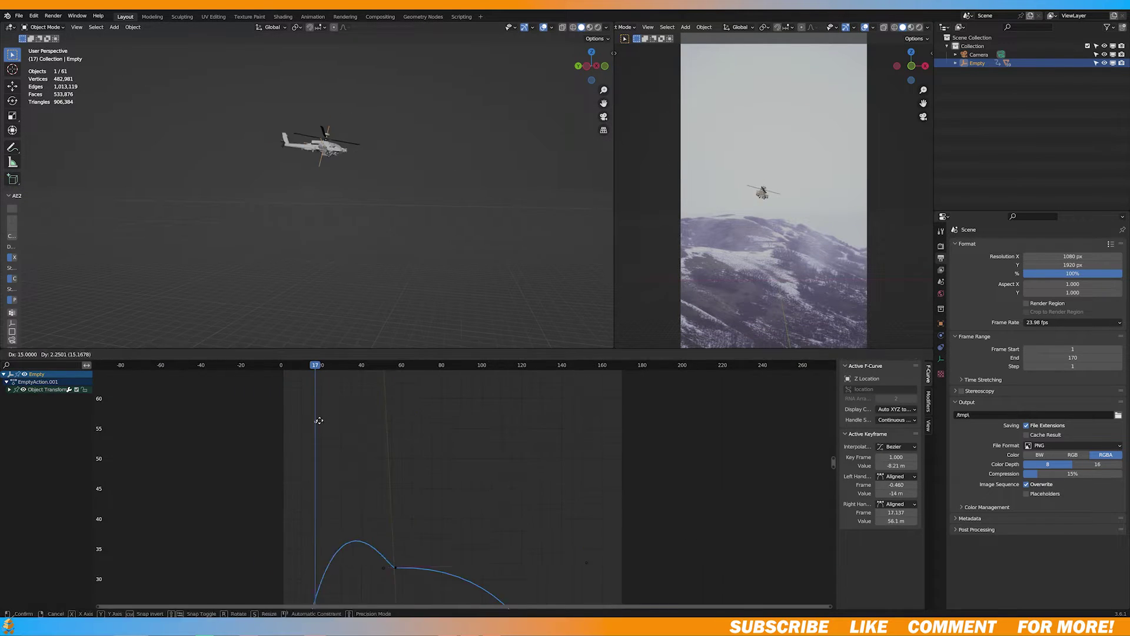
pyautogui.click(446, 364)
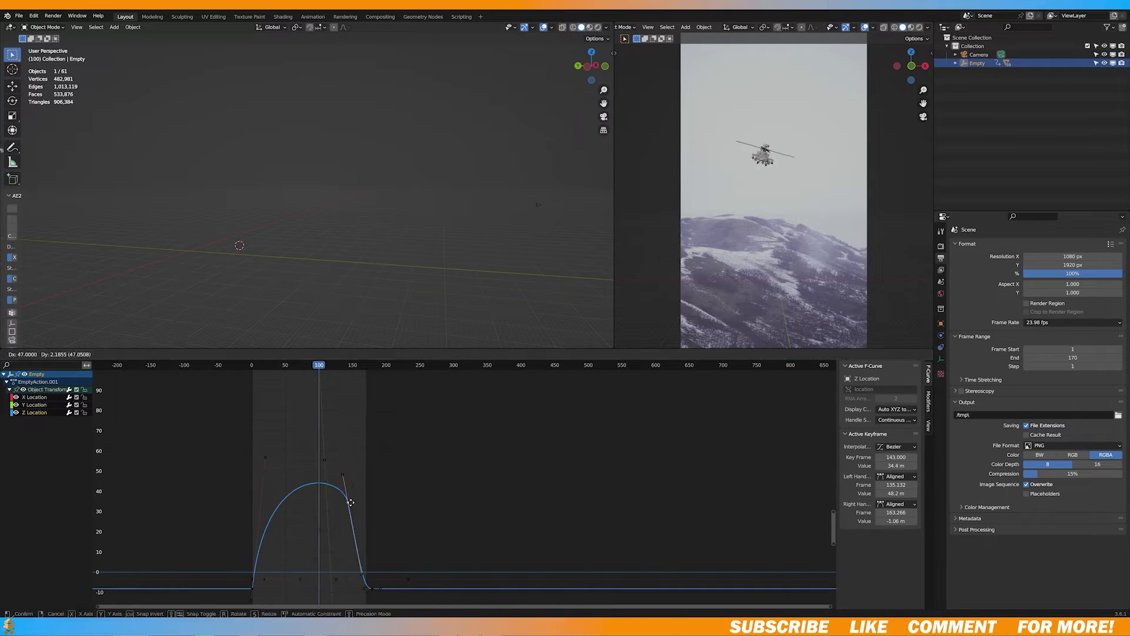
# Step: Keyframe the empty's rotation and select its X Location curve
pyautogui.press('i')
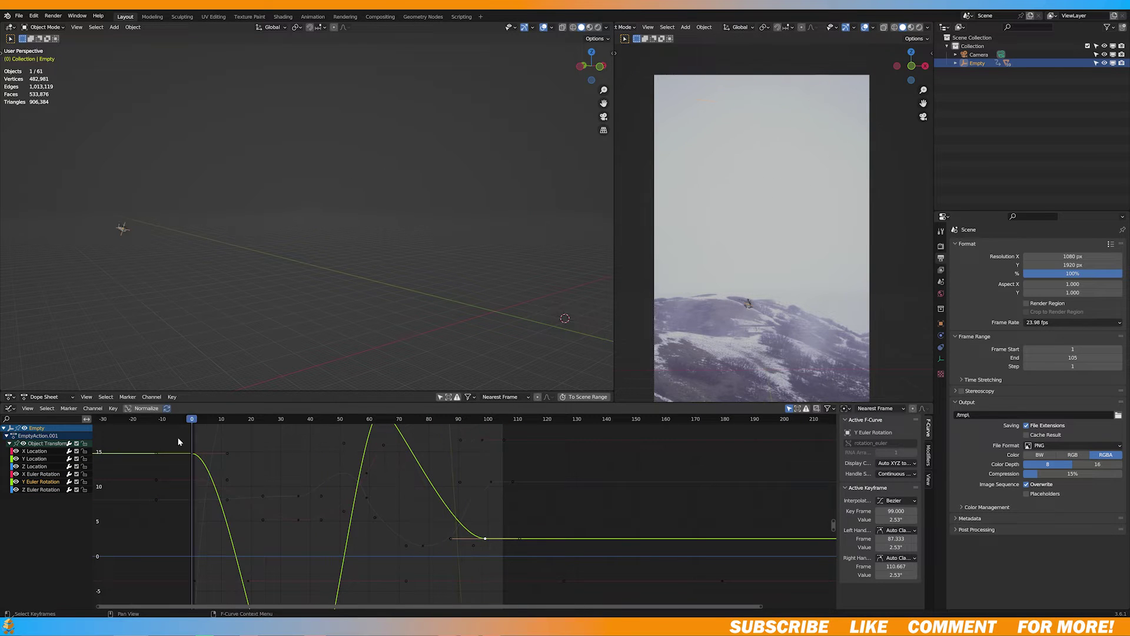
pyautogui.click(35, 451)
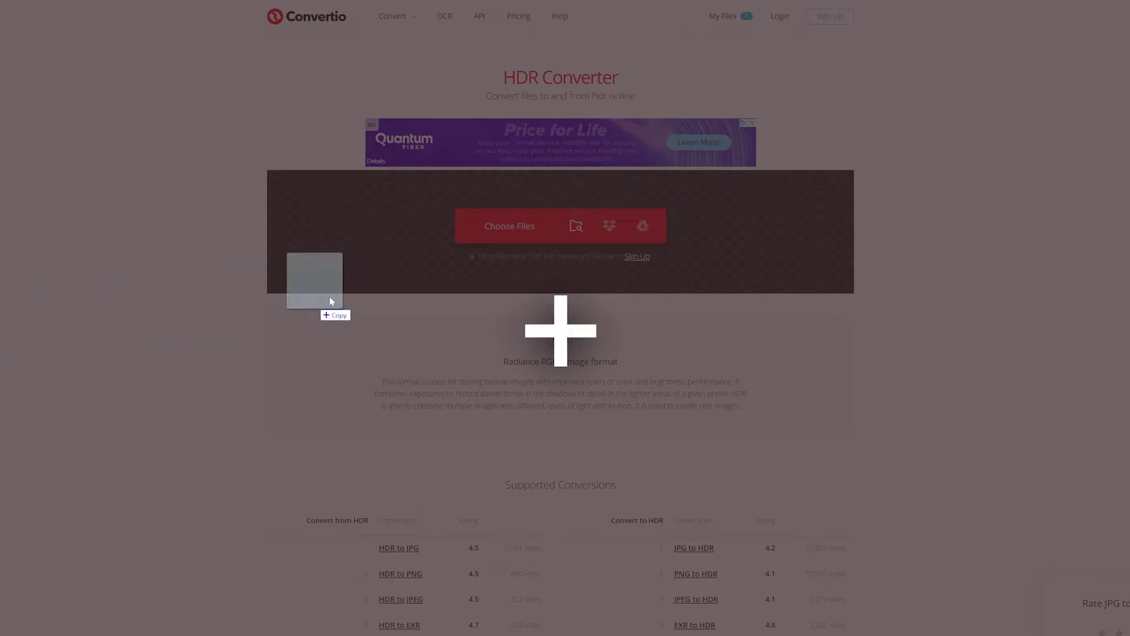
# Step: Switch to Convertio's HDR Converter page and add the image file for conversion
pyautogui.moveTo(328, 297); pyautogui.dragTo(195, 279)
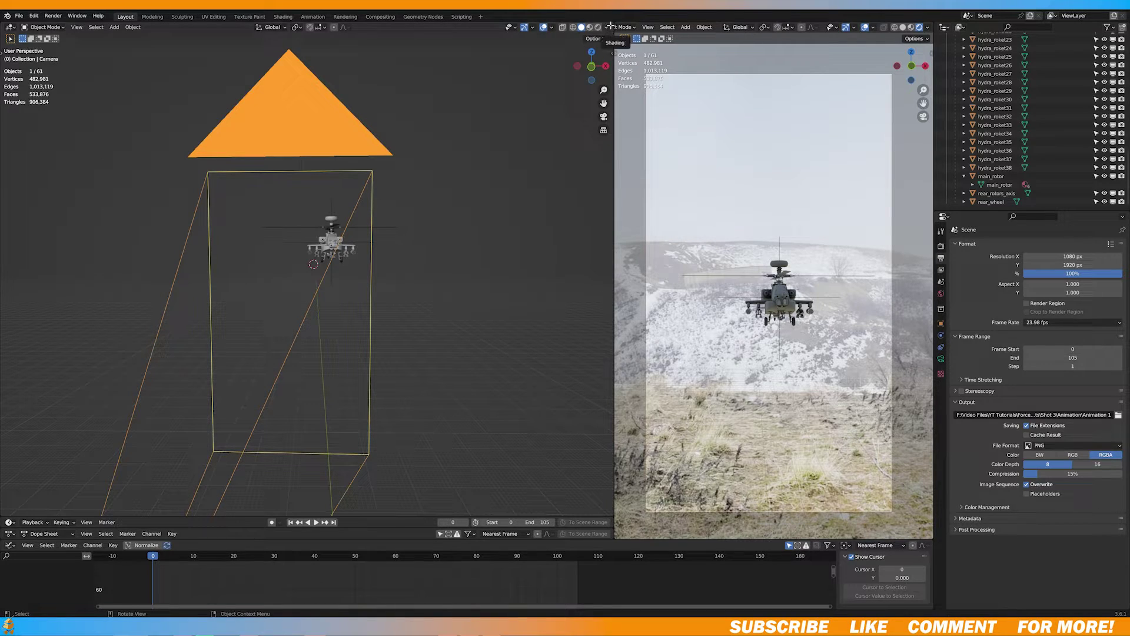
# Step: Back in Blender, split off a new area, make it a Shader Editor and set its shader type to World
pyautogui.moveTo(611, 26); pyautogui.dragTo(358, 36)
pyautogui.click(369, 27)
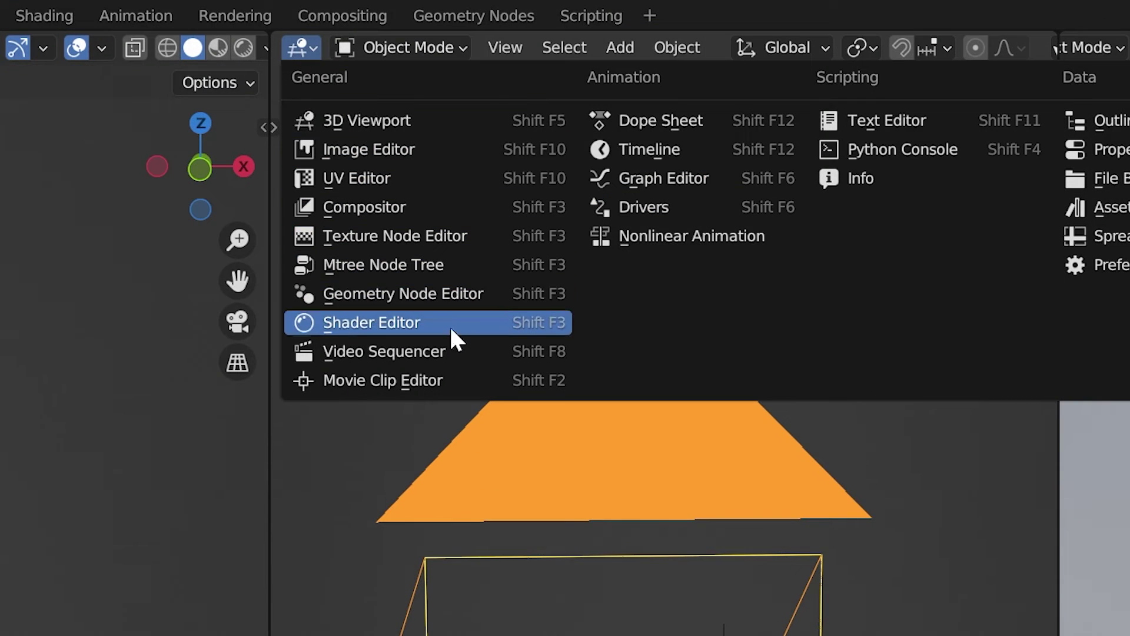
pyautogui.click(450, 329)
pyautogui.click(389, 49)
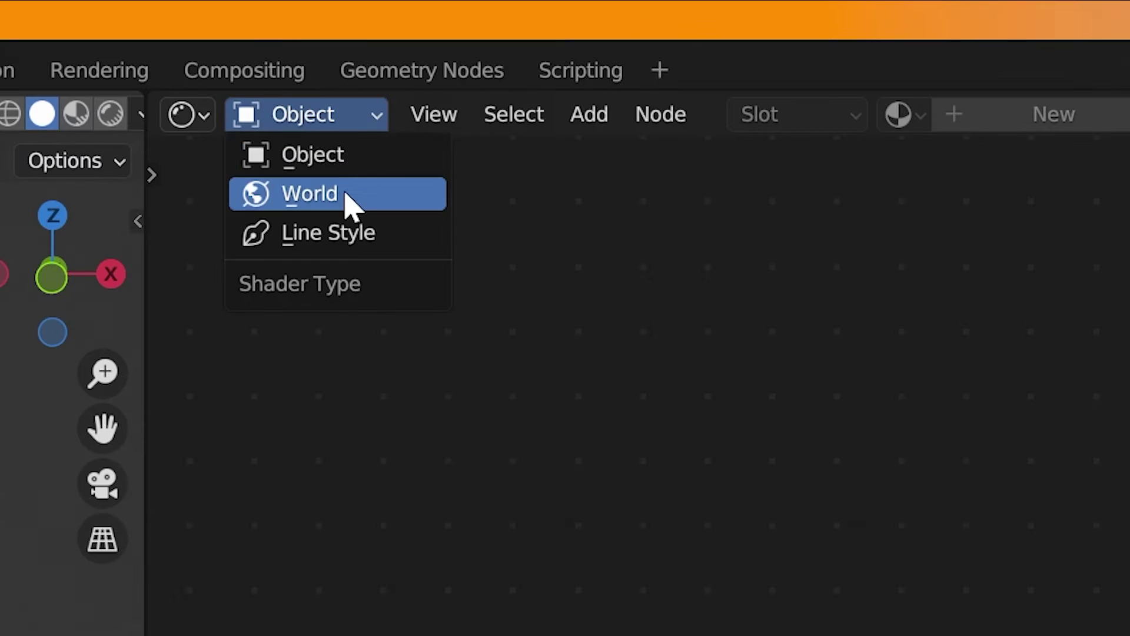
pyautogui.click(415, 110)
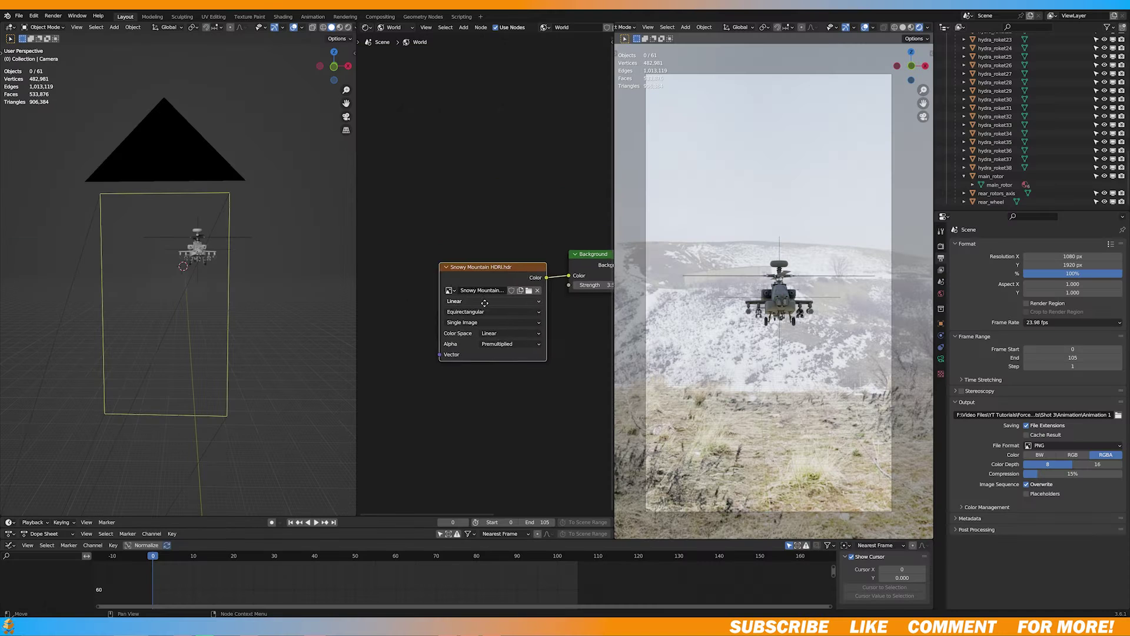
# Step: Add texture coordinate and mapping nodes to the Snowy Mountain HDRI.hdr environment texture
pyautogui.hotkey('ctrl', 't')
pyautogui.moveTo(510, 415); pyautogui.dragTo(371, 354, button='middle')
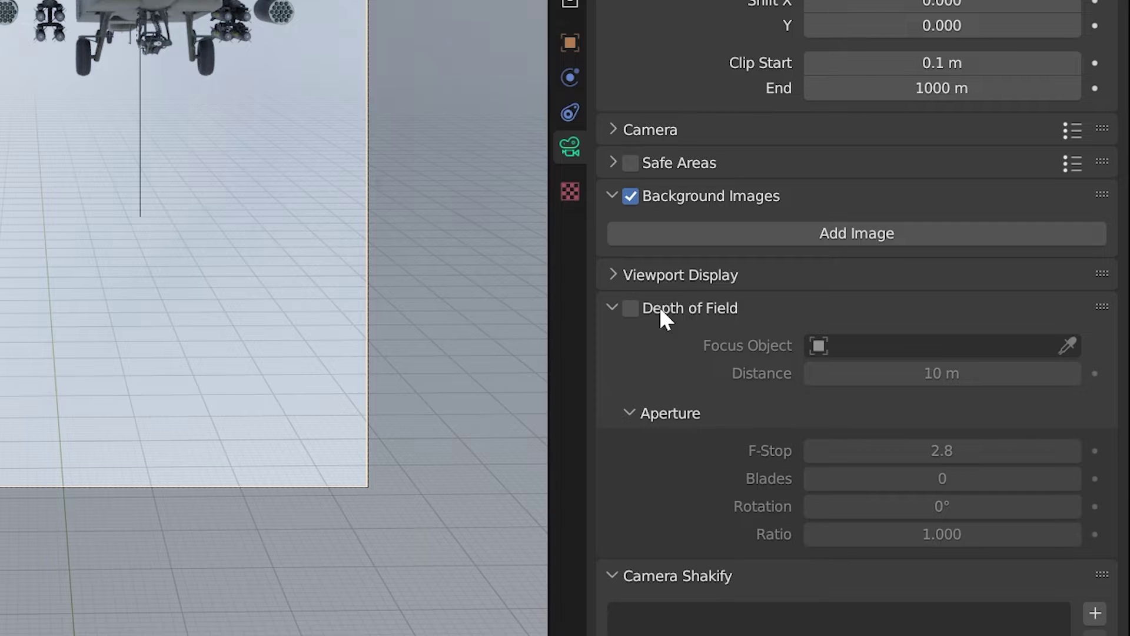
# Step: Enable the camera's depth of field and pick the helicopter's empty as the focus object
pyautogui.click(630, 308)
pyautogui.click(1068, 345)
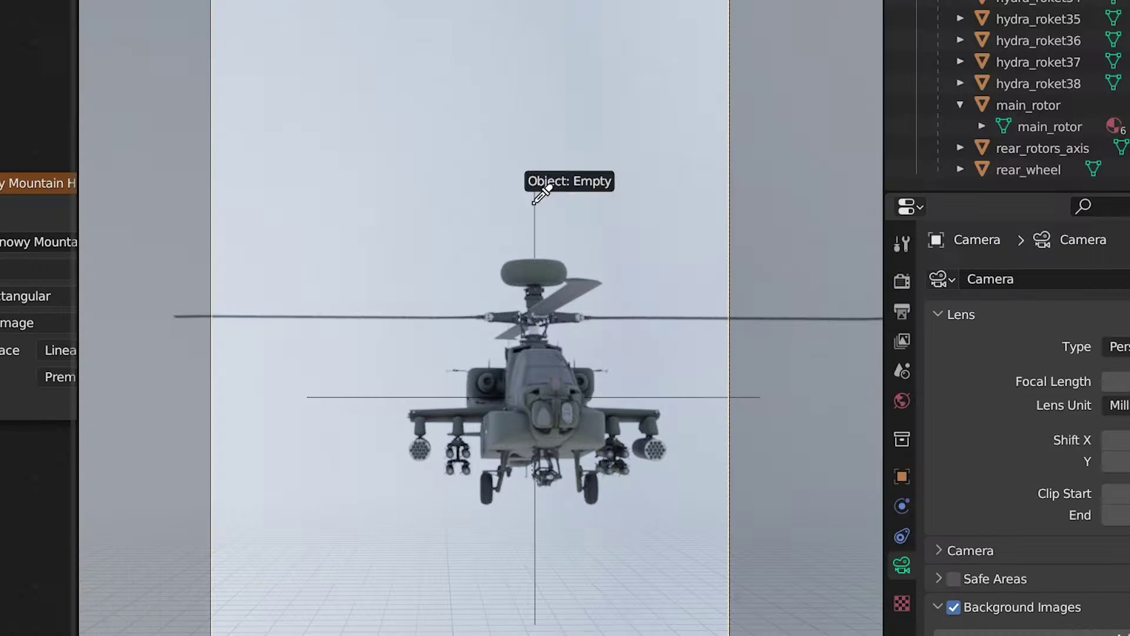
pyautogui.click(542, 193)
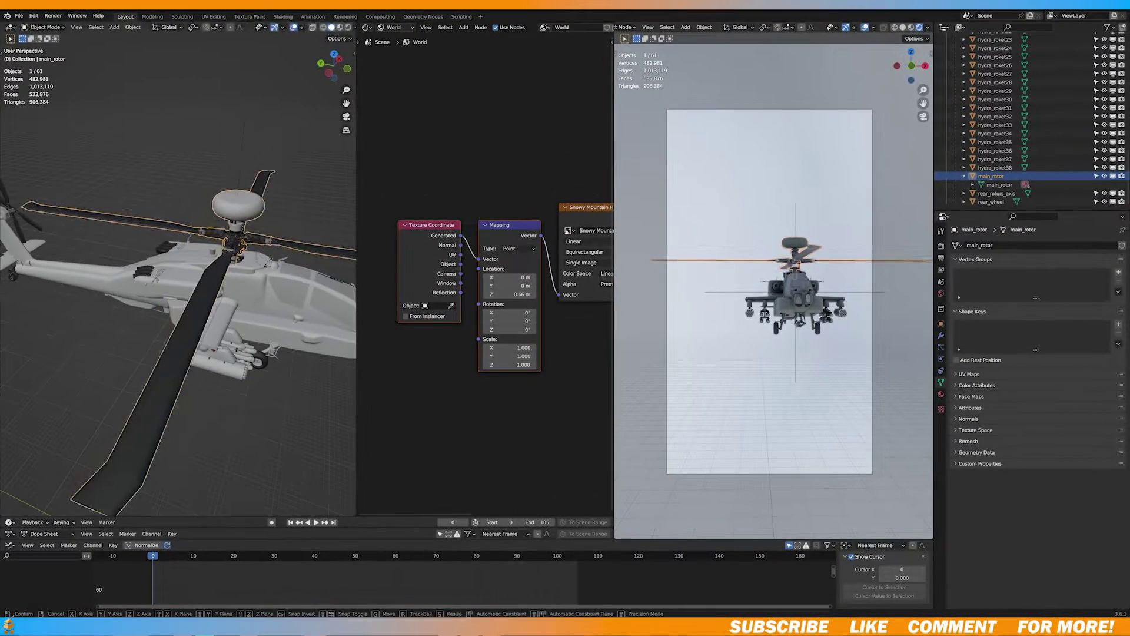
# Step: Set the main_rotor's origin to its geometry and keyframe its rotation at frame 0
pyautogui.click(150, 38)
pyautogui.moveTo(297, 139)
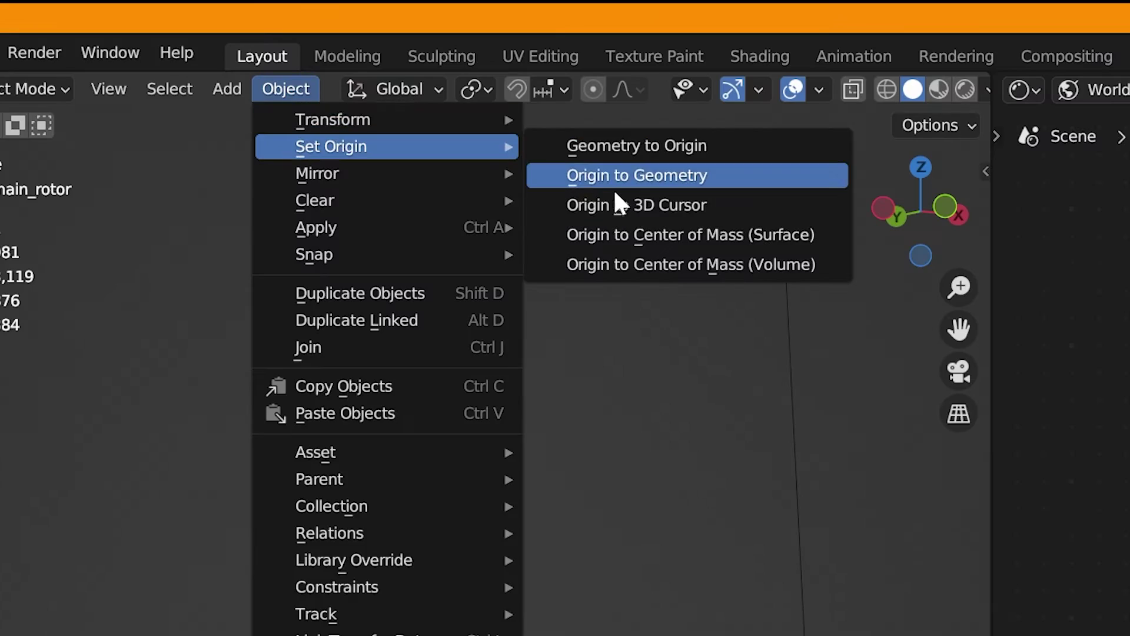
pyautogui.click(702, 174)
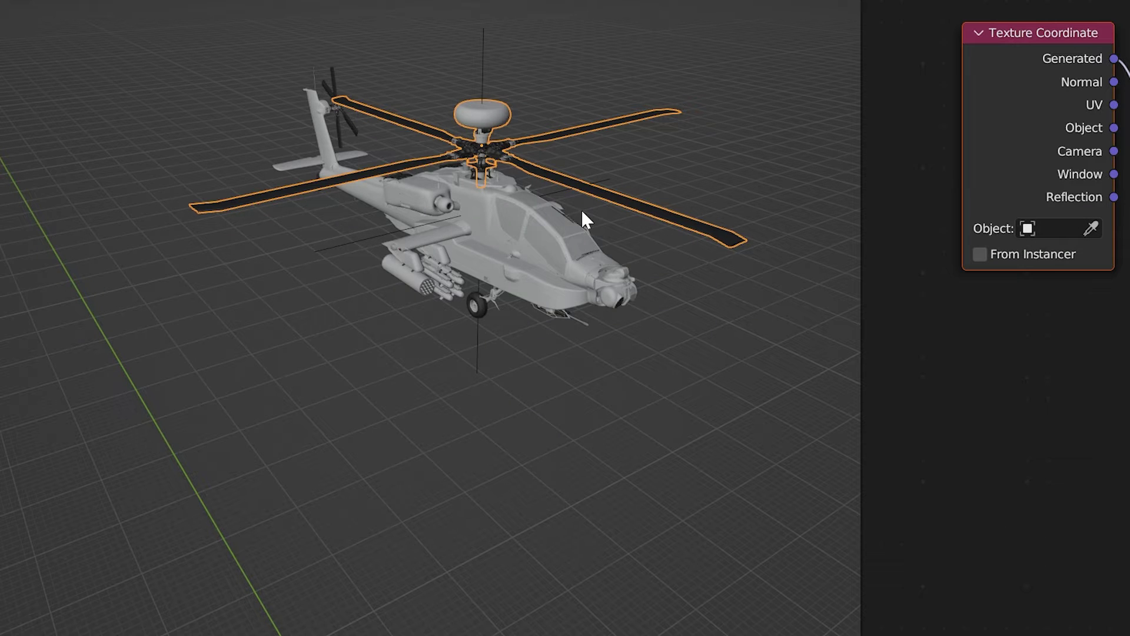
pyautogui.press('i')
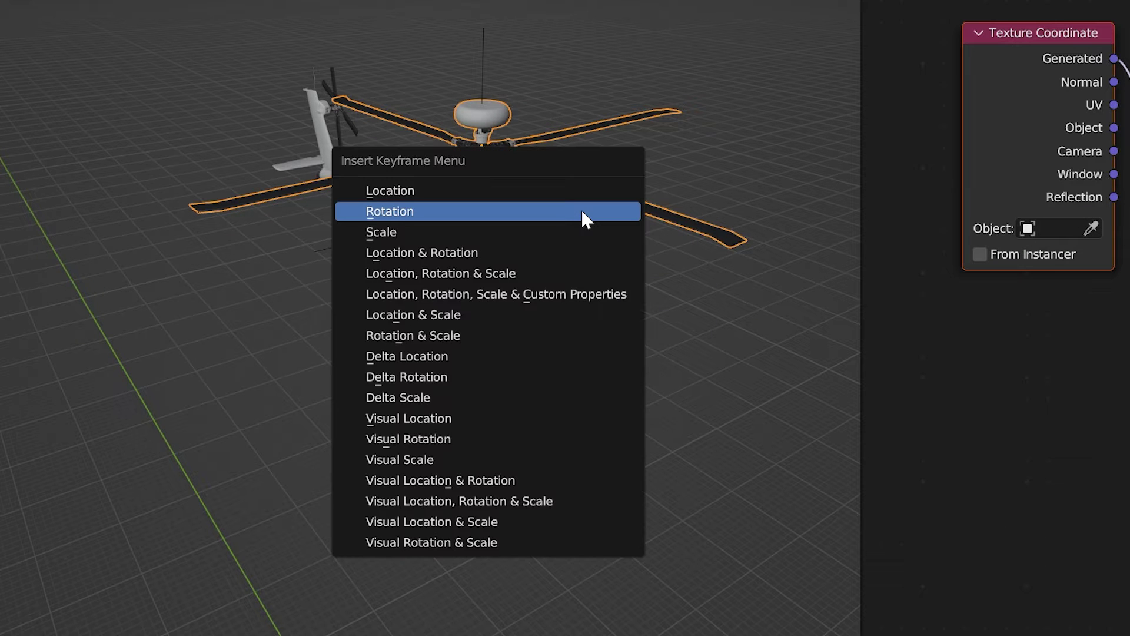
pyautogui.click(583, 211)
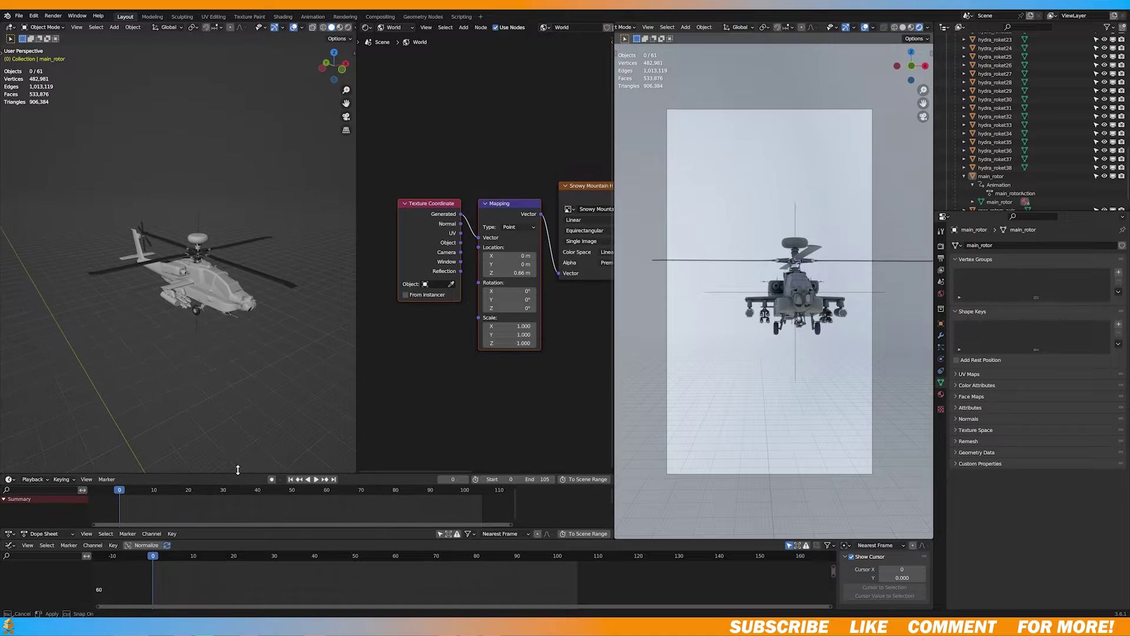
# Step: Enlarge the timeline, rotate the main_rotor about the Z axis at frame 200 and keyframe its rotation there
pyautogui.moveTo(249, 475); pyautogui.dragTo(248, 445)
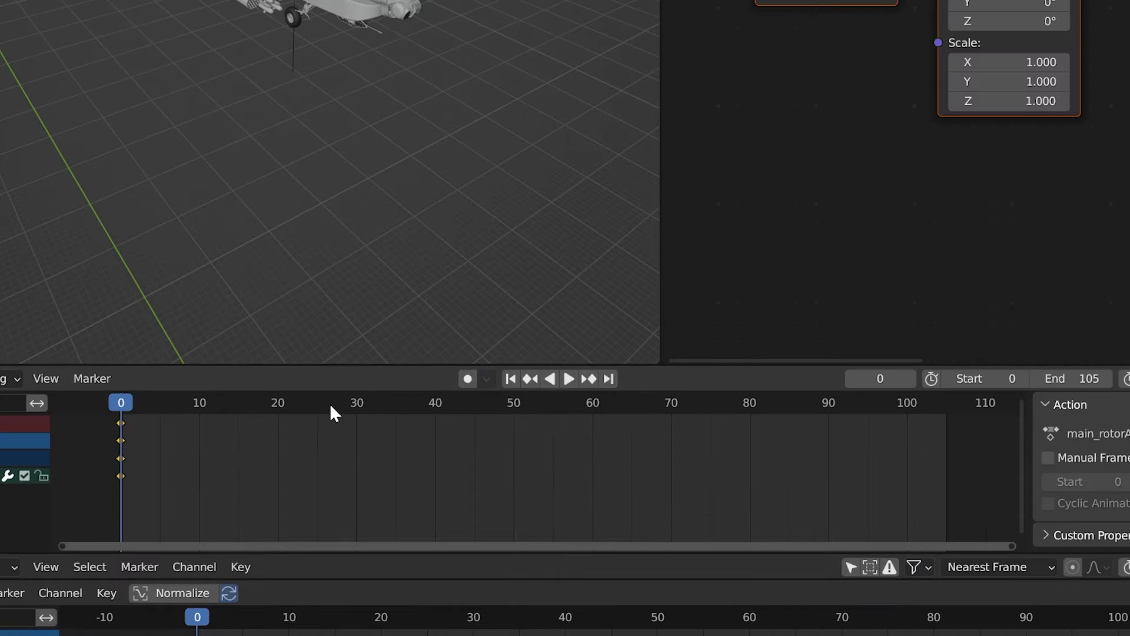
pyautogui.scroll(-10, 216, 465)
pyautogui.moveTo(377, 462); pyautogui.dragTo(377, 462)
pyautogui.press('r')
pyautogui.press('z')
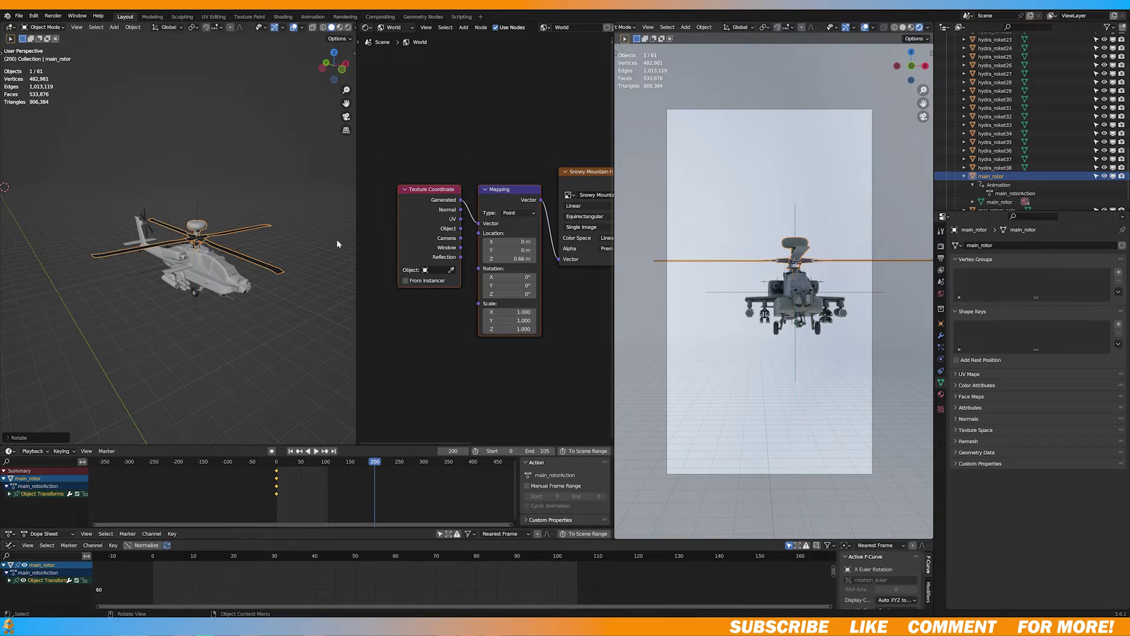
pyautogui.press('i')
pyautogui.click(349, 392)
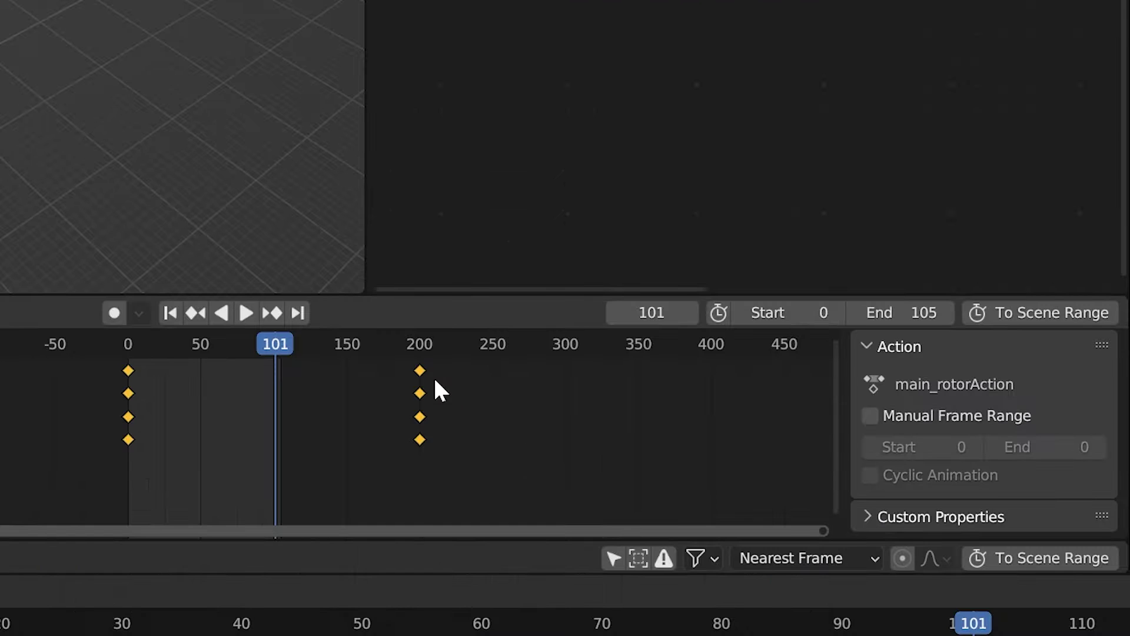
# Step: Set the main_rotor keyframes' interpolation mode to Linear and play back the spin
pyautogui.rightClick(376, 475)
pyautogui.moveTo(396, 373)
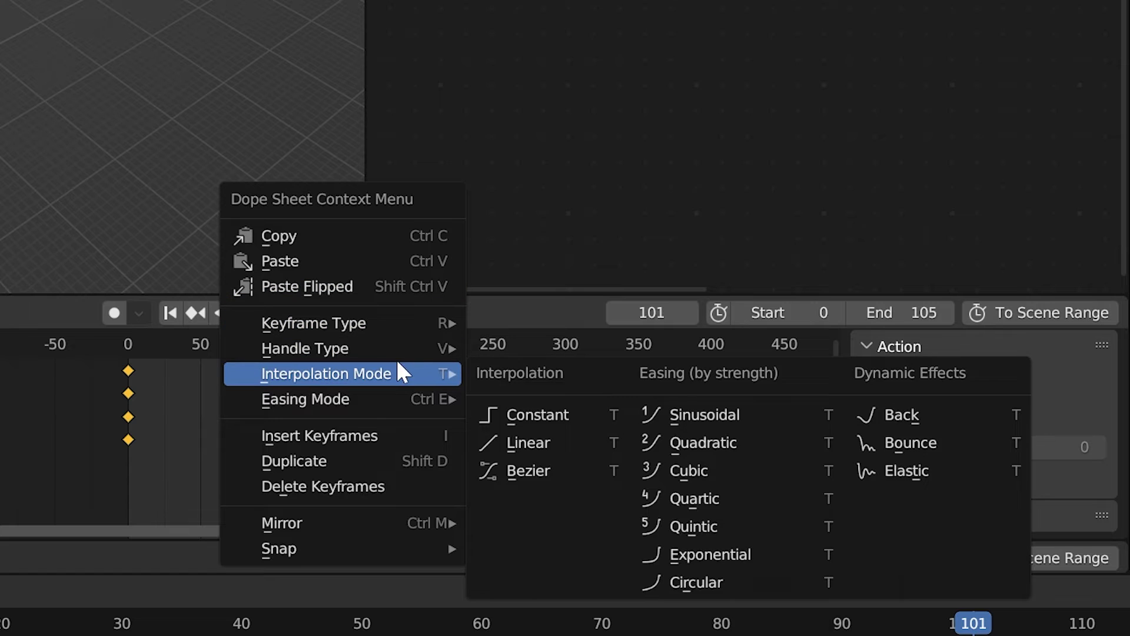
pyautogui.click(554, 453)
pyautogui.press('space')
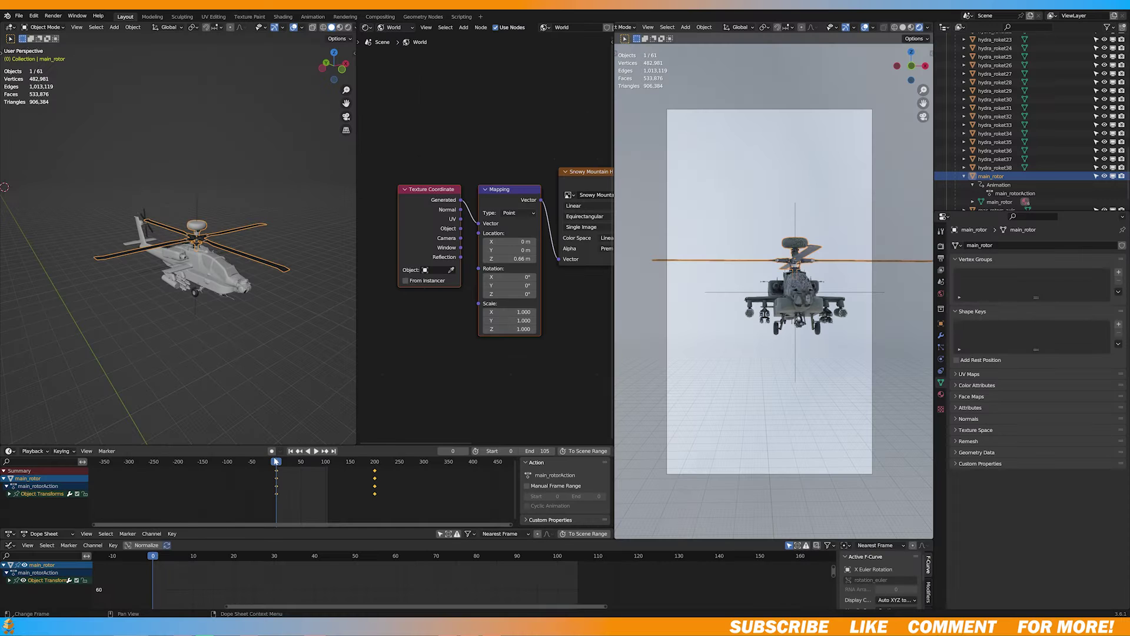
# Step: Rotate the main_rotor further at frame 200 and replace its rotation keyframe there
pyautogui.press('space')
pyautogui.click(375, 462)
pyautogui.press('r')
pyautogui.click(267, 253)
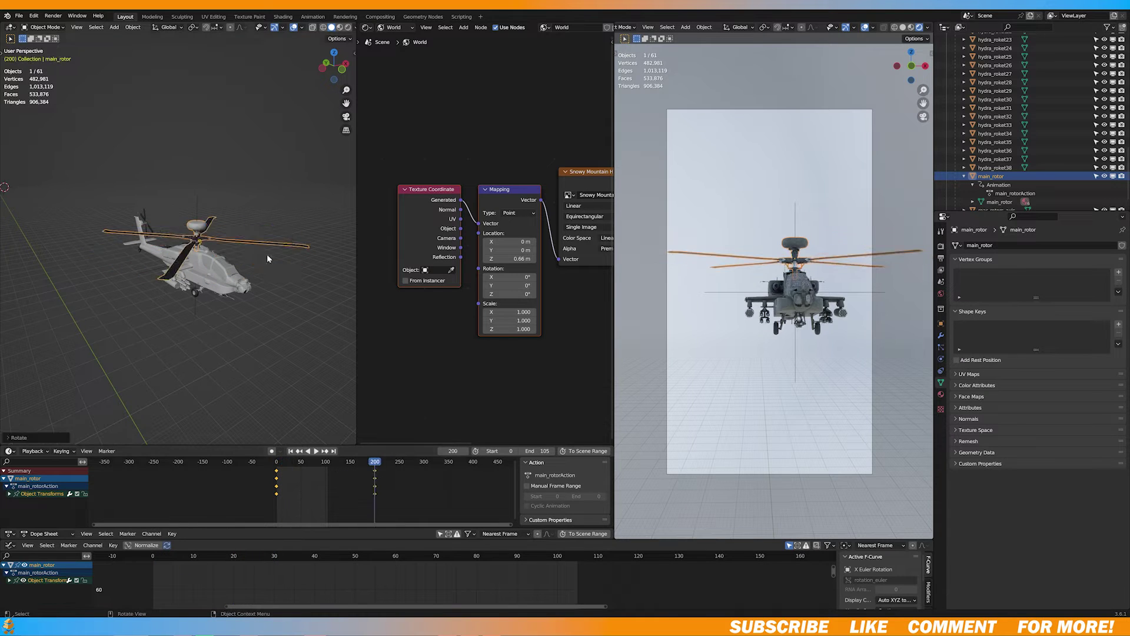
pyautogui.press('i')
pyautogui.click(267, 255)
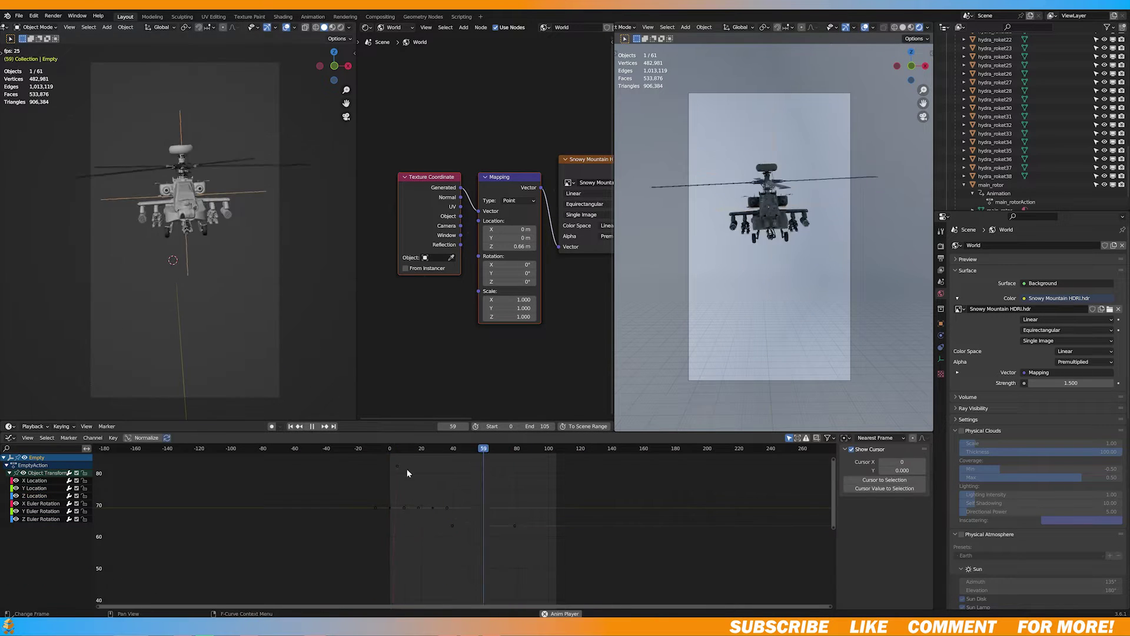
# Step: Reshape the empty's Y Euler Rotation curve and move its last keyframe to frame 105
pyautogui.press('g')
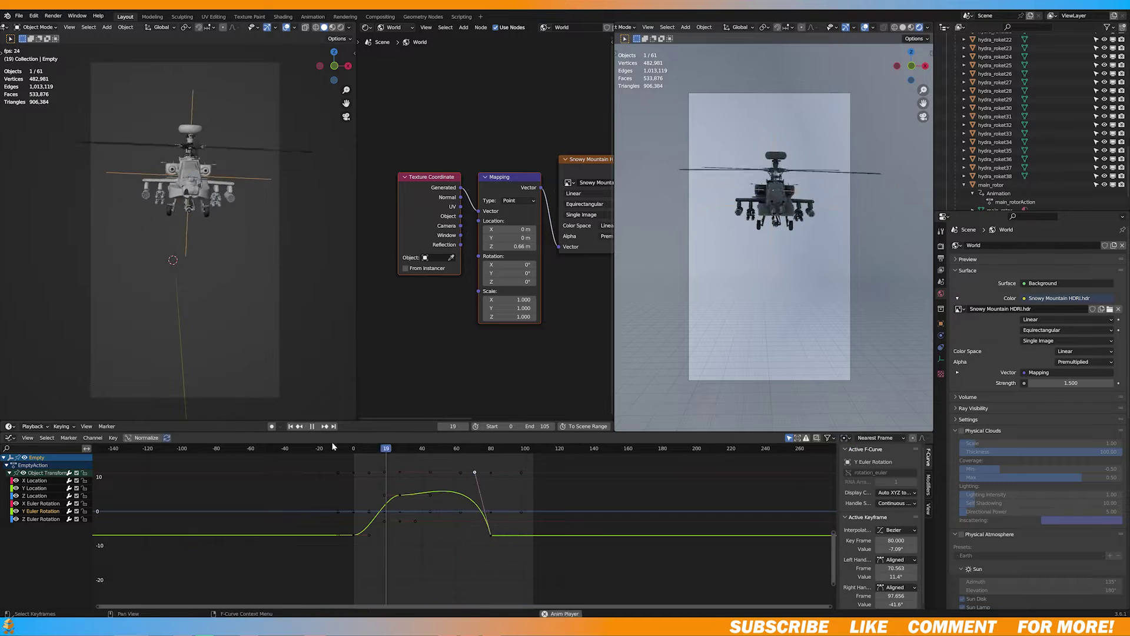
pyautogui.press('g')
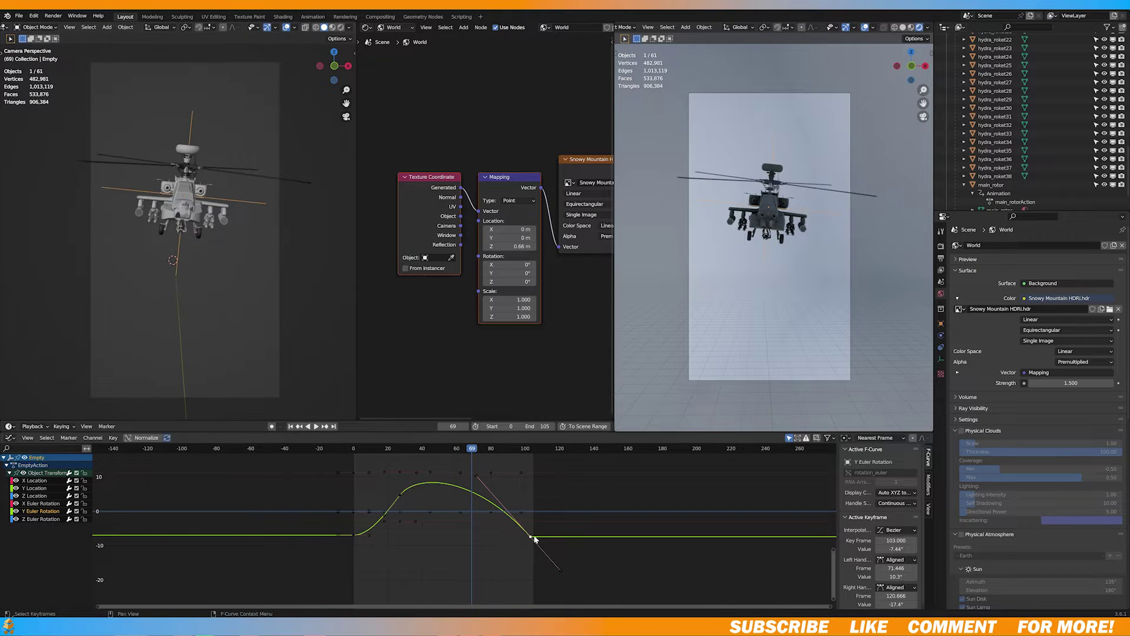
pyautogui.scroll(1, 434, 458)
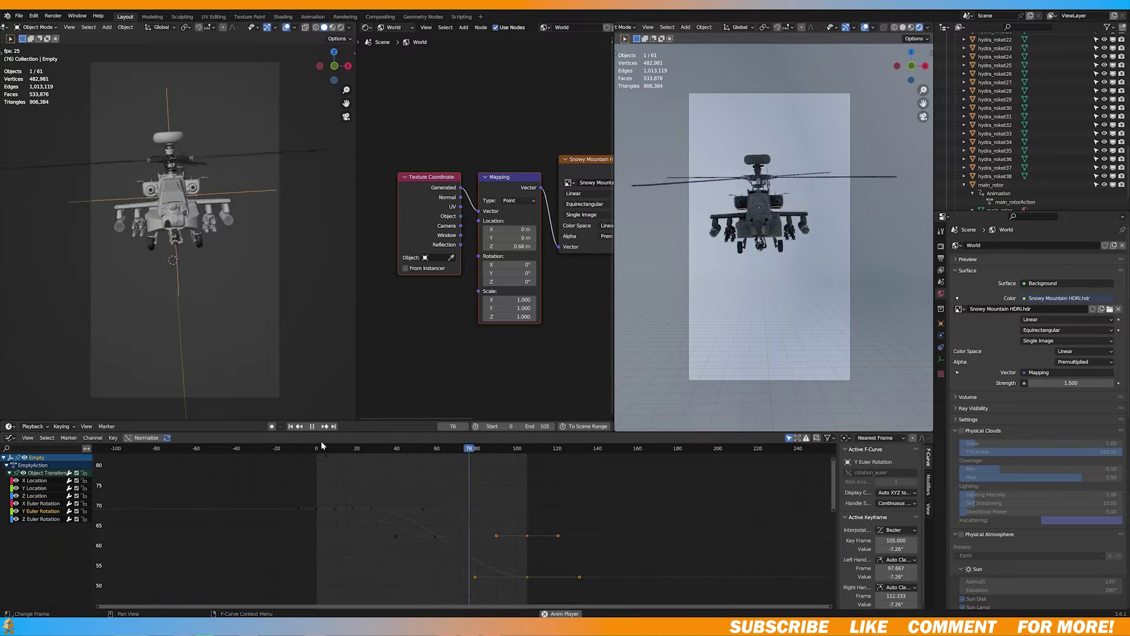
# Step: Adjust the empty's Y Location curve and move its last Z Location keyframe out to about frame 144
pyautogui.click(312, 495)
pyautogui.press('Home')
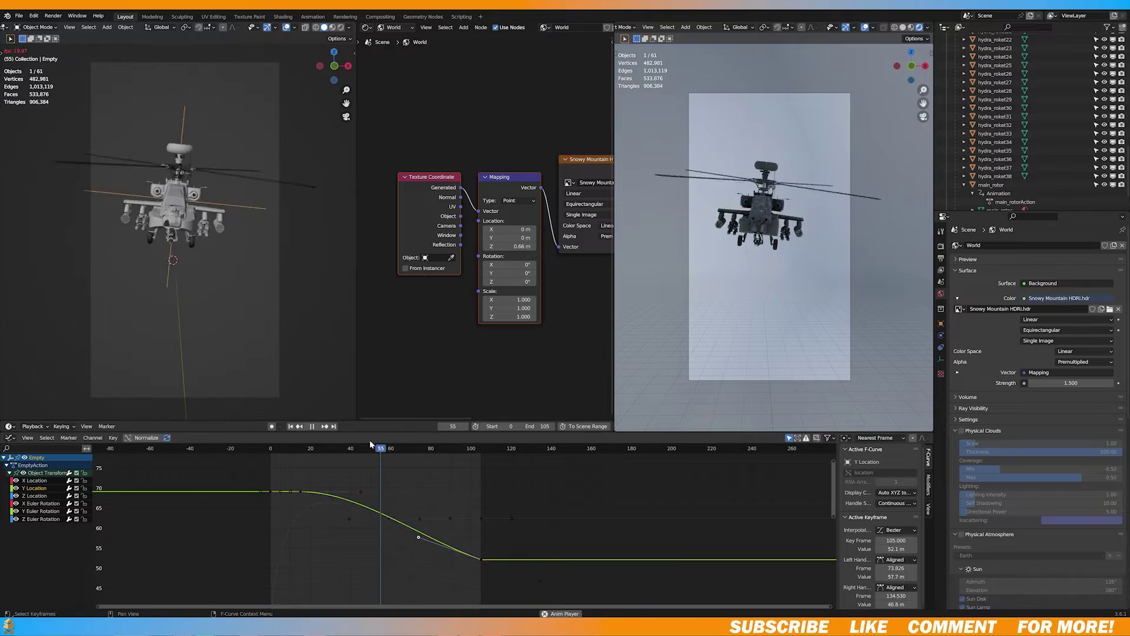
pyautogui.press('n')
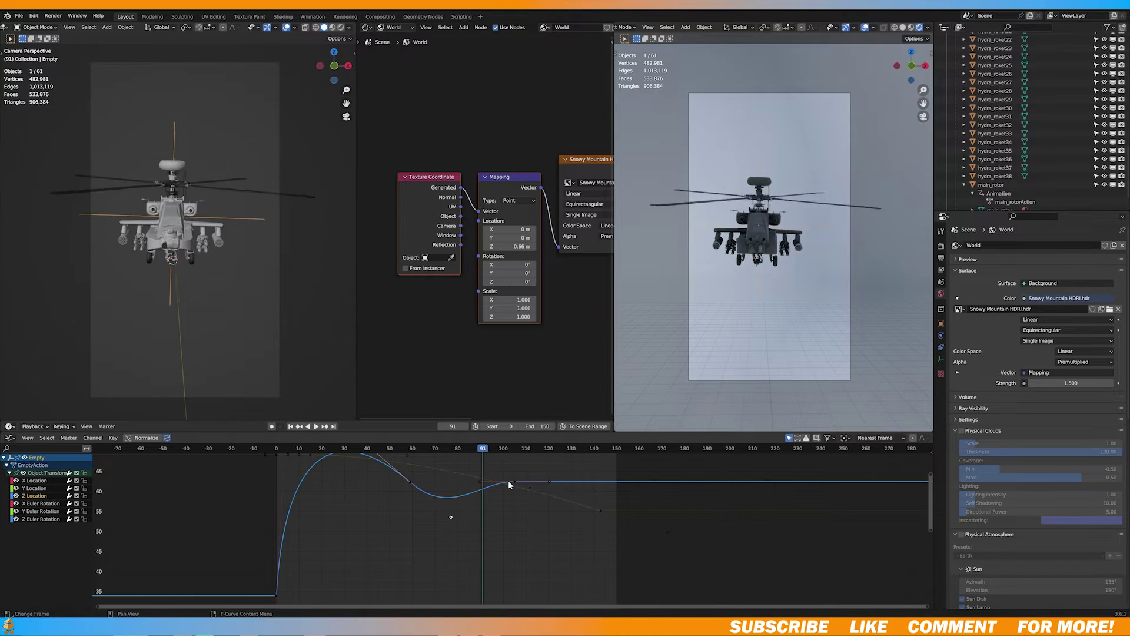
pyautogui.moveTo(510, 484); pyautogui.dragTo(602, 477)
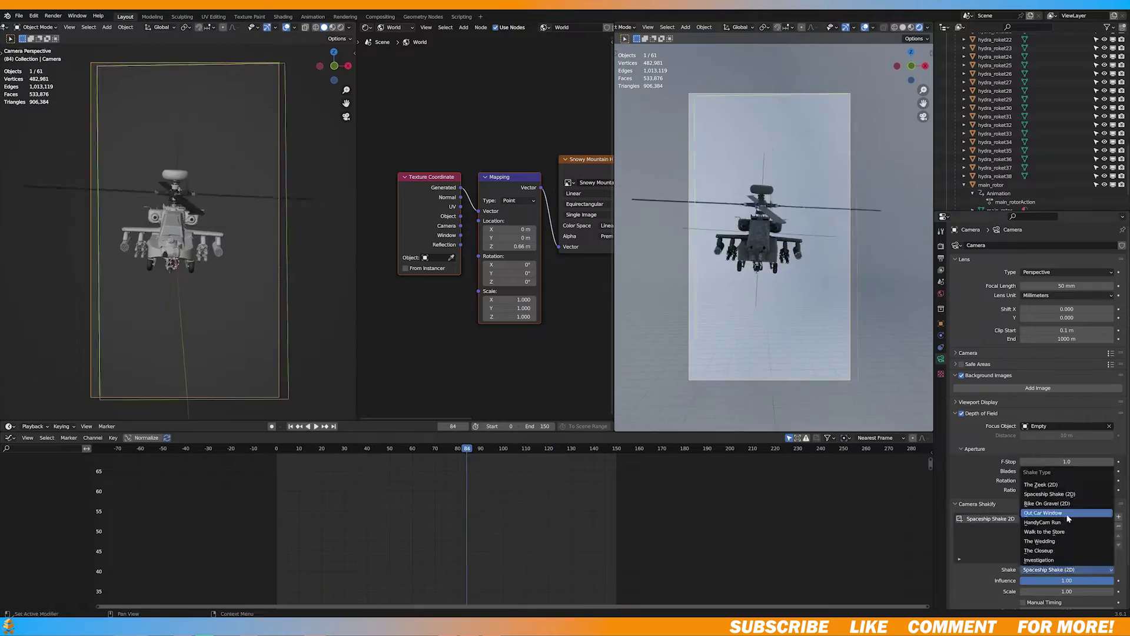
# Step: Change the camera shake type to Out Car Window and keyframe the camera's location and rotation at frame 0
pyautogui.click(1036, 533)
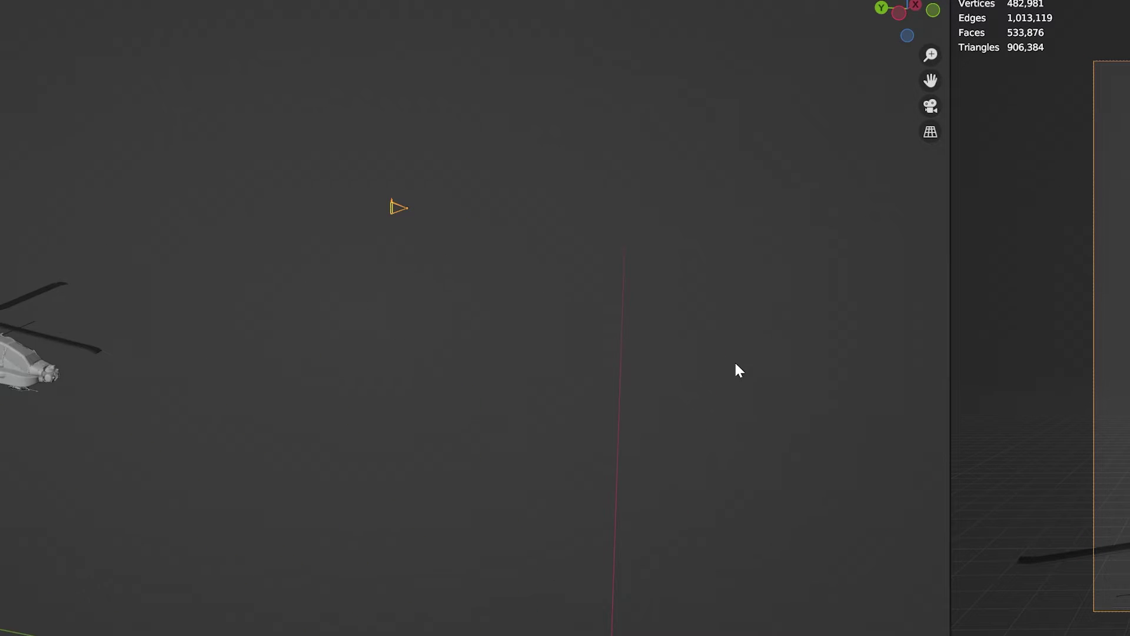
pyautogui.press('i')
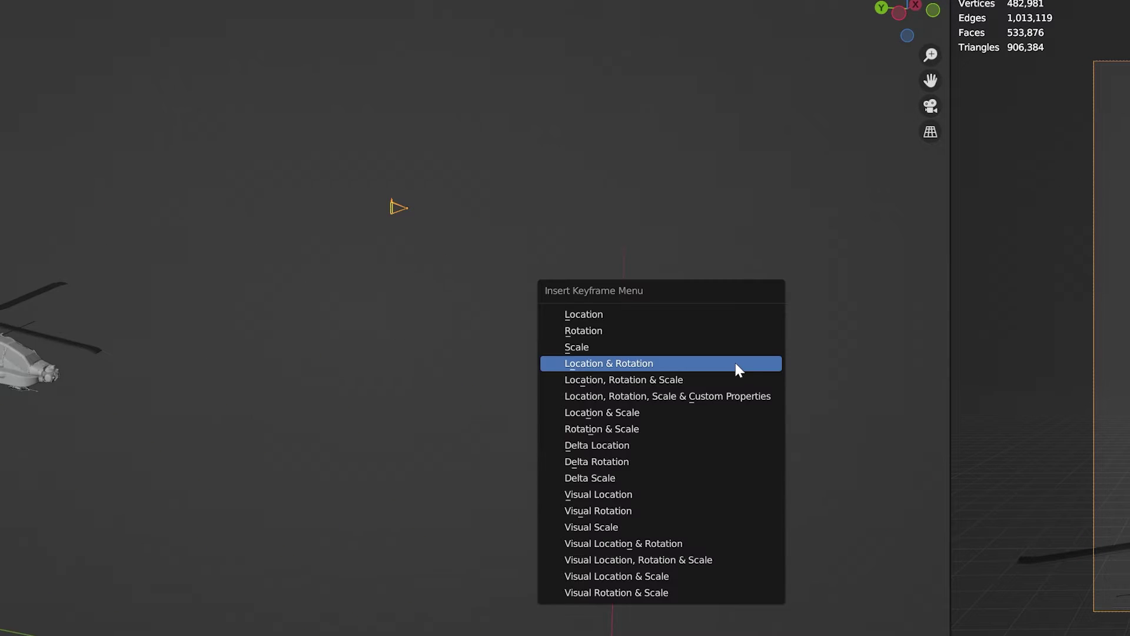
pyautogui.click(751, 558)
# Step: Rotate the camera towards the helicopter at frame 23 and about the X axis at frame 52, and play back the move
pyautogui.press('r')
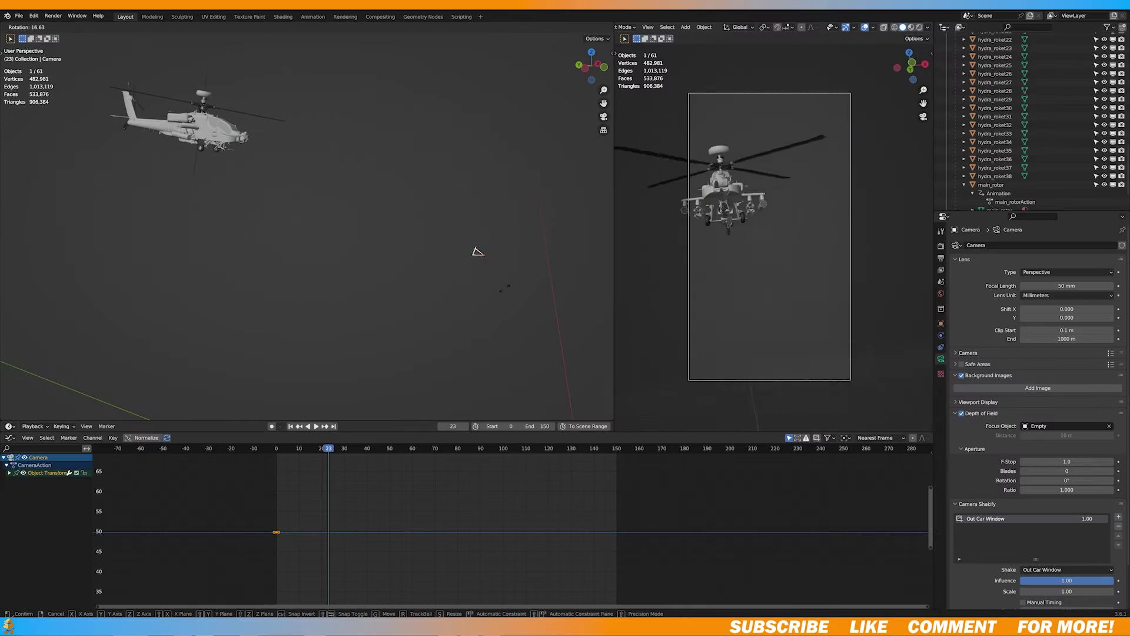
pyautogui.click(450, 201)
pyautogui.moveTo(255, 263); pyautogui.dragTo(354, 294, button='middle')
pyautogui.press('r')
pyautogui.press('x')
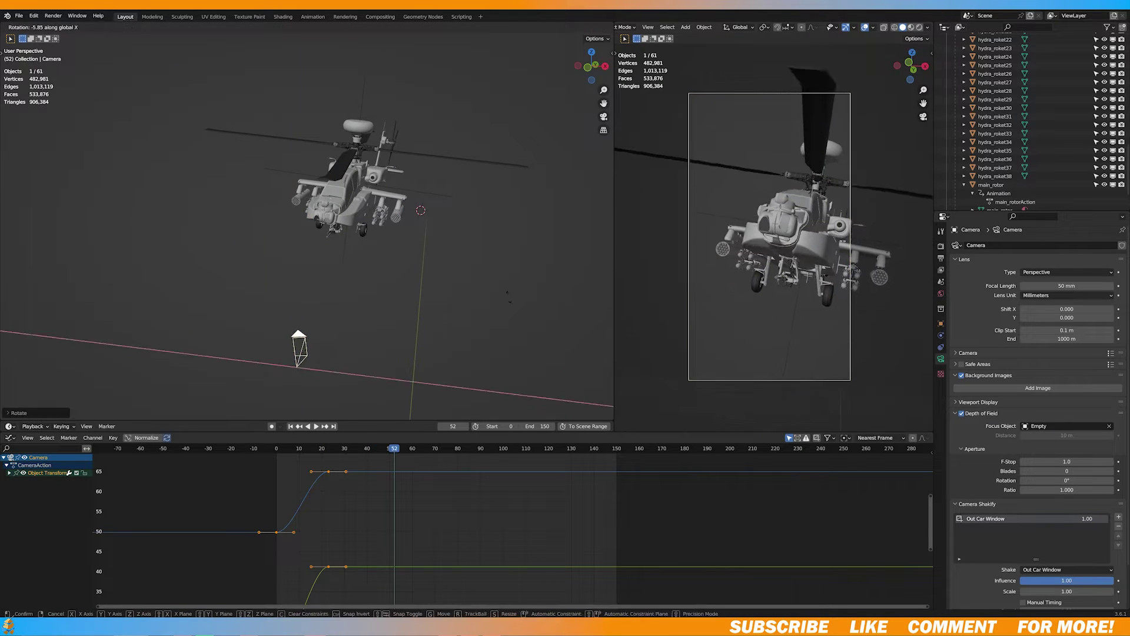
pyautogui.press('Return')
pyautogui.press('space')
pyautogui.click(290, 426)
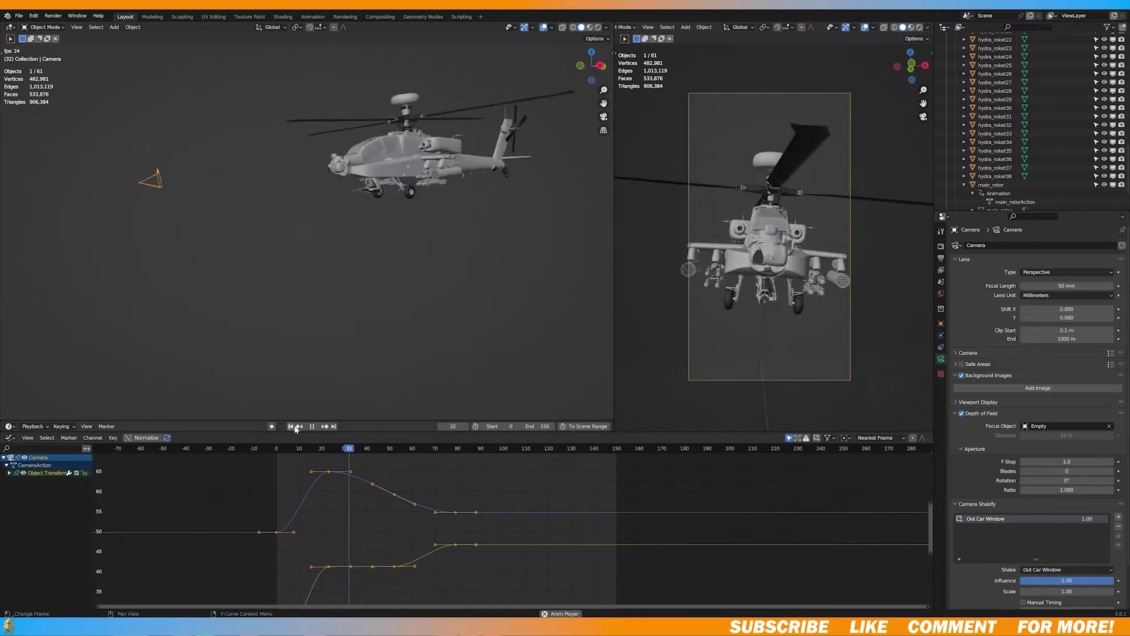
pyautogui.press('space')
# Step: Move the camera close to the helicopter's side weapon pods at frame 120 and play back the result
pyautogui.press('g')
pyautogui.press('y')
pyautogui.press('x')
pyautogui.click(926, 149)
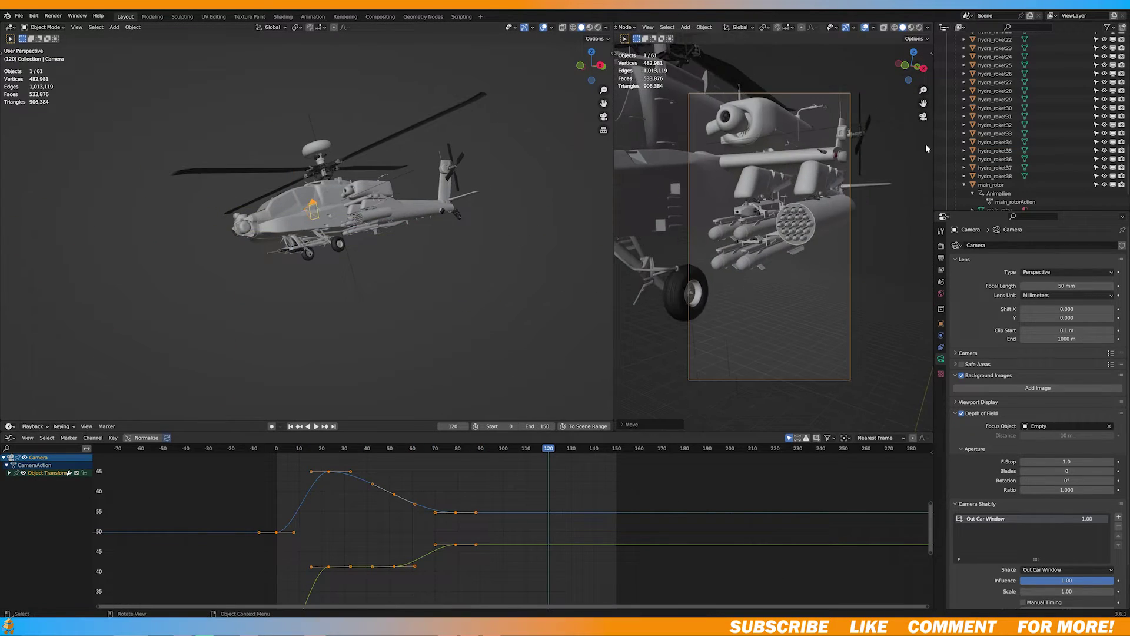
pyautogui.press('space')
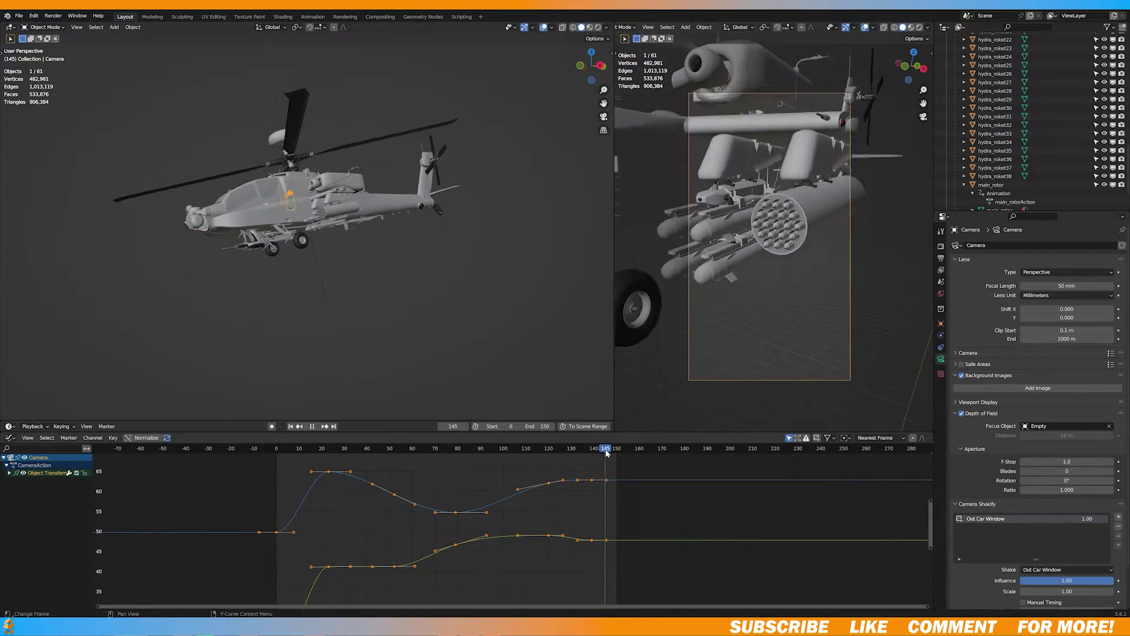
# Step: Shift the last keyframe on the camera's curve to about frame 150 and check the playback
pyautogui.moveTo(606, 480); pyautogui.dragTo(616, 480)
pyautogui.scroll(3, 570, 460)
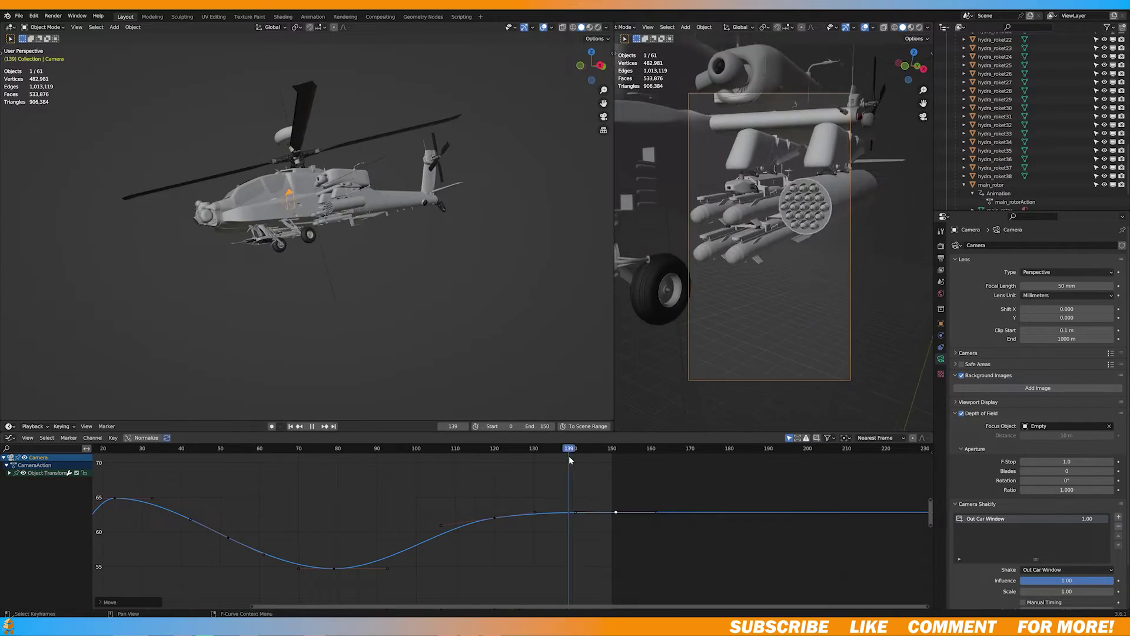
pyautogui.press('Escape')
# Step: Select the helicopter's main body and play back the animation from the front to review the movement
pyautogui.click(518, 259)
pyautogui.moveTo(538, 267); pyautogui.dragTo(404, 183, button='middle')
pyautogui.press('space')
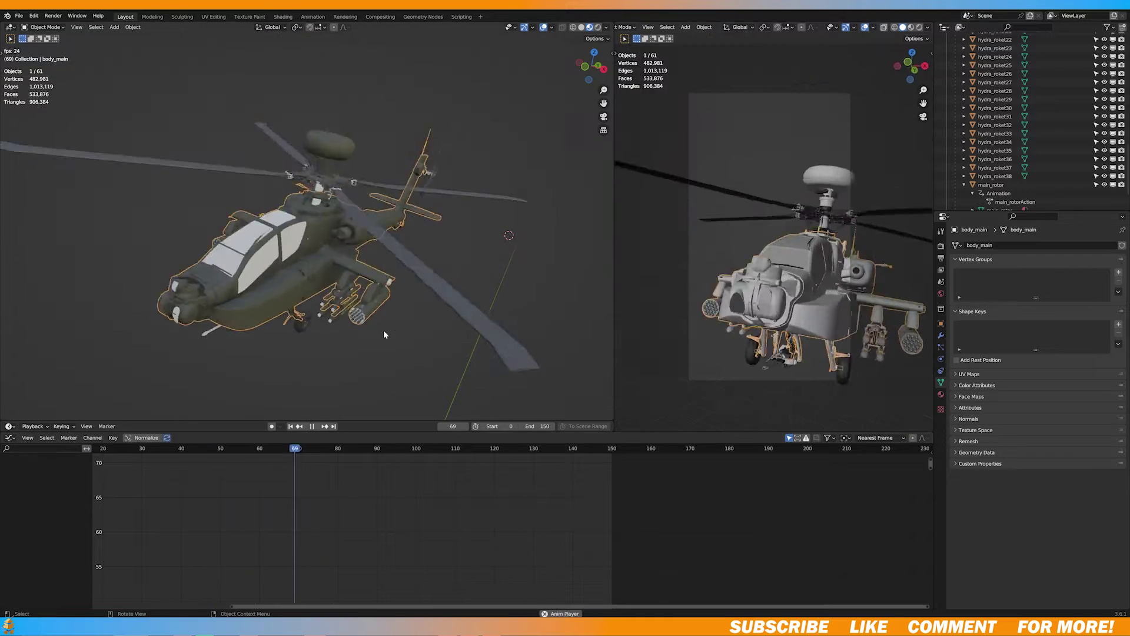
pyautogui.click(126, 448)
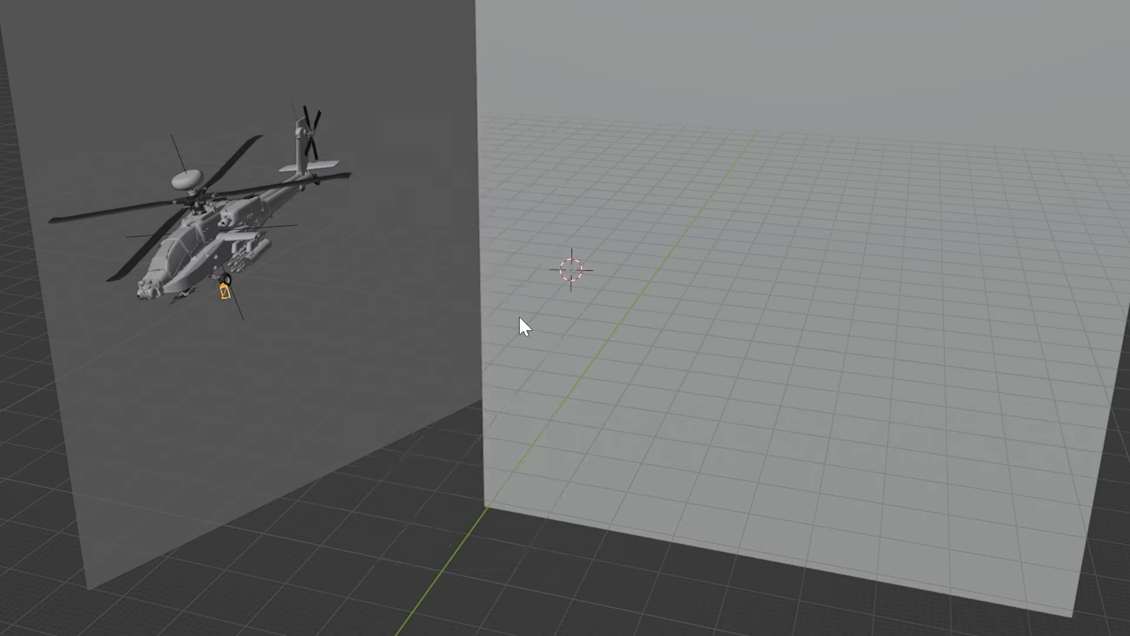
# Step: Add a Plain Axes empty, move it into place and make it the camera's focus object instead of the old empty
pyautogui.hotkey('shift', 'a')
pyautogui.moveTo(519, 318)
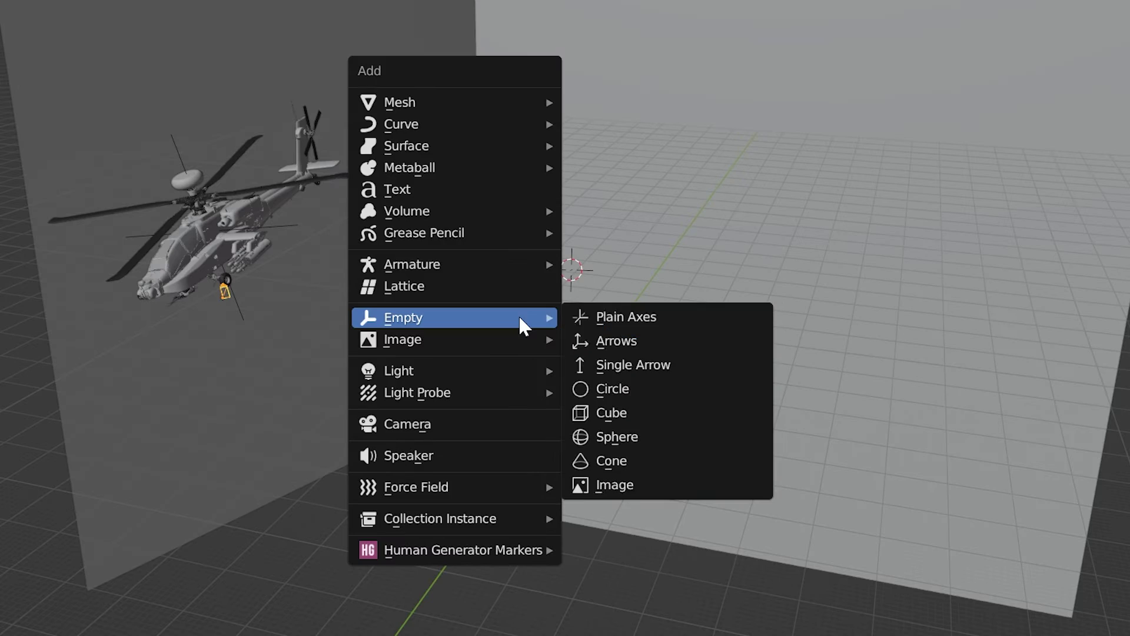
pyautogui.click(633, 319)
pyautogui.press('g')
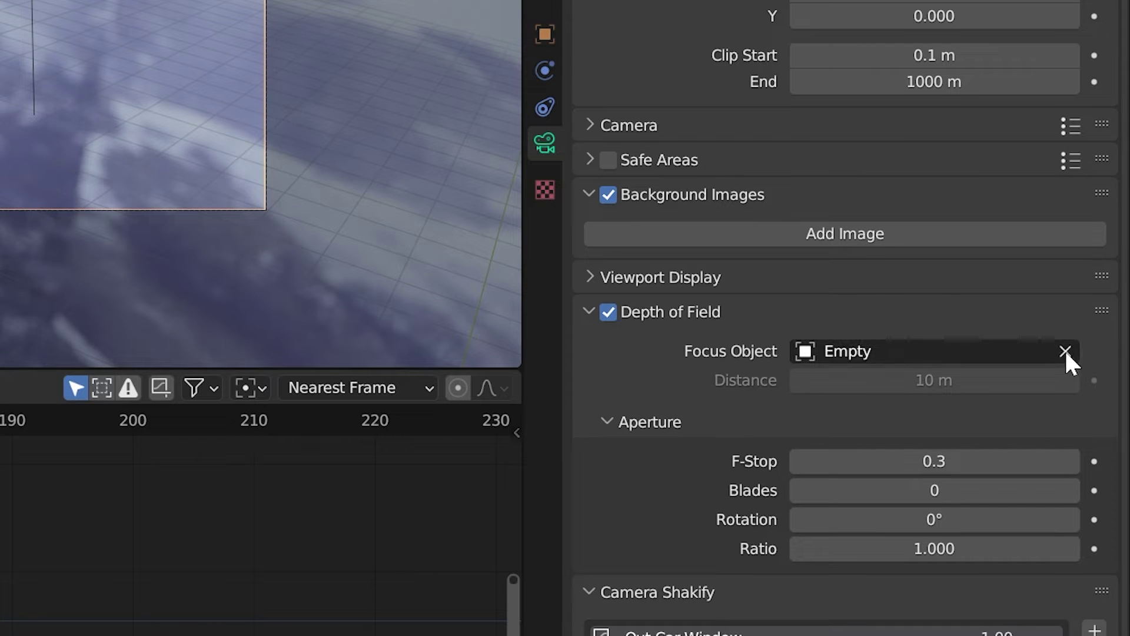
pyautogui.click(1109, 425)
pyautogui.click(1066, 351)
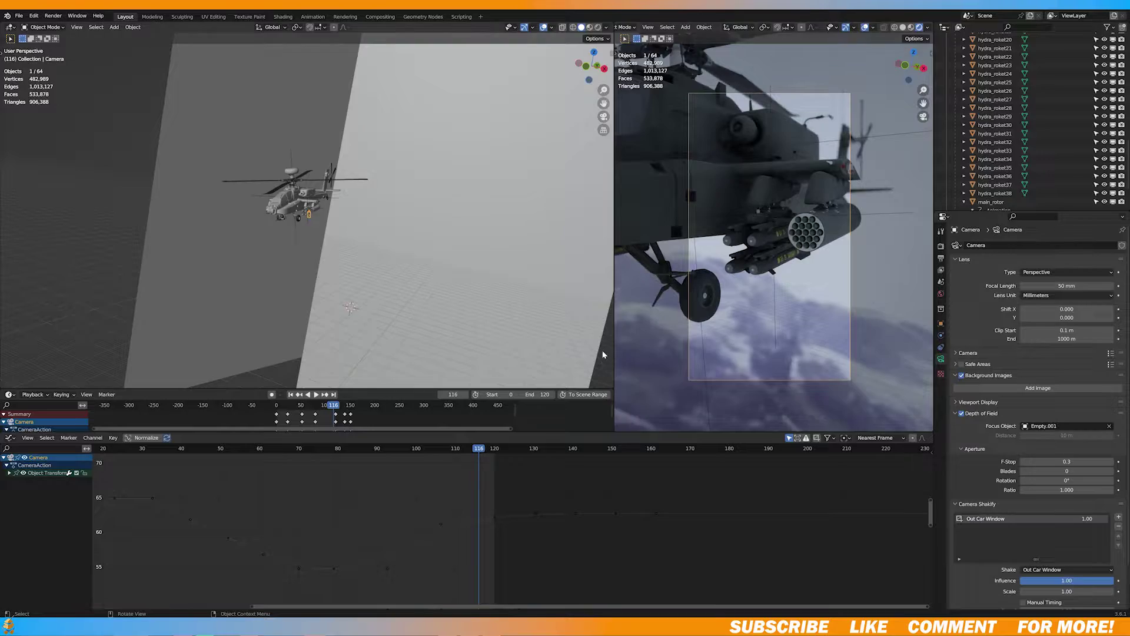
# Step: Keyframe the focus empty near the weapon pods around frame 116 and reposition it while stepping back to earlier frames
pyautogui.press('i')
pyautogui.click(312, 140)
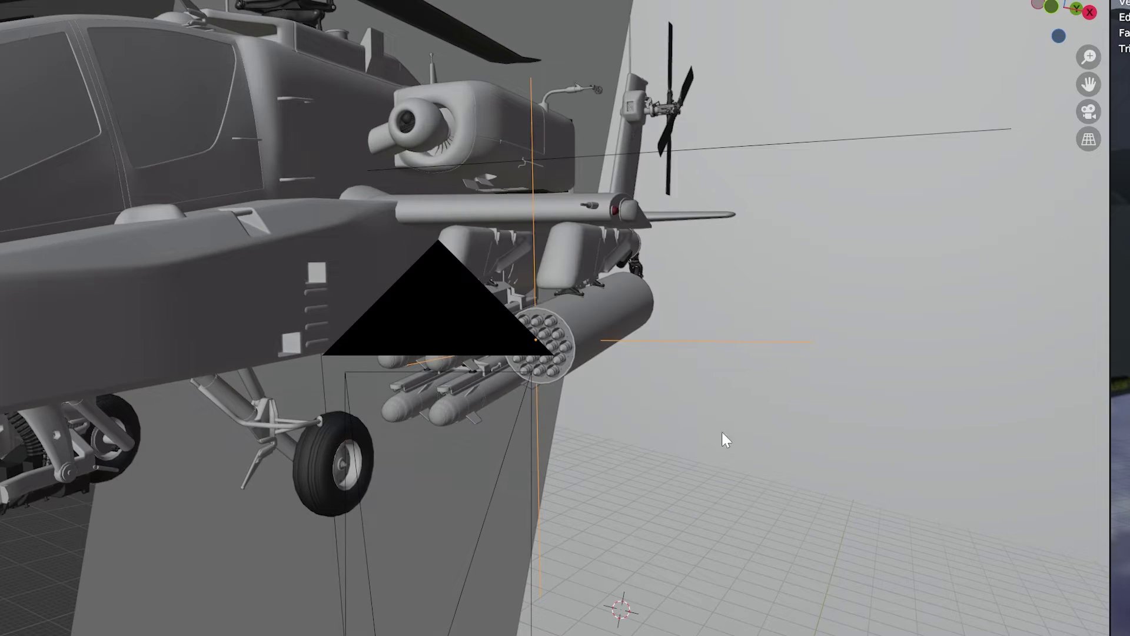
pyautogui.press('Down')
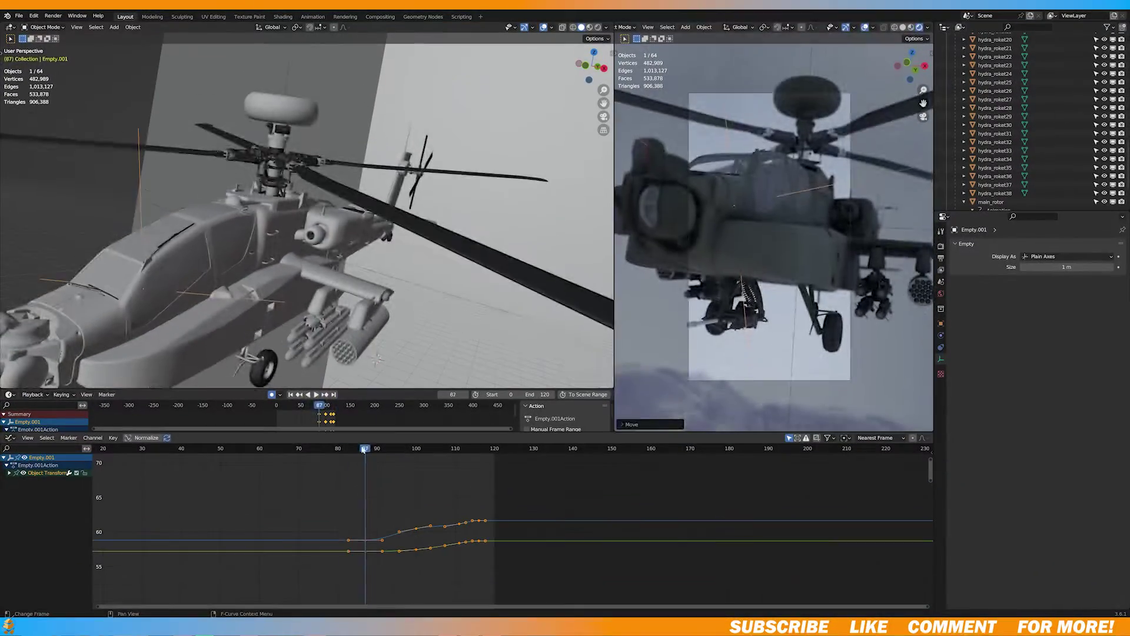
pyautogui.press('Left')
pyautogui.press('Left')
pyautogui.press('Left')
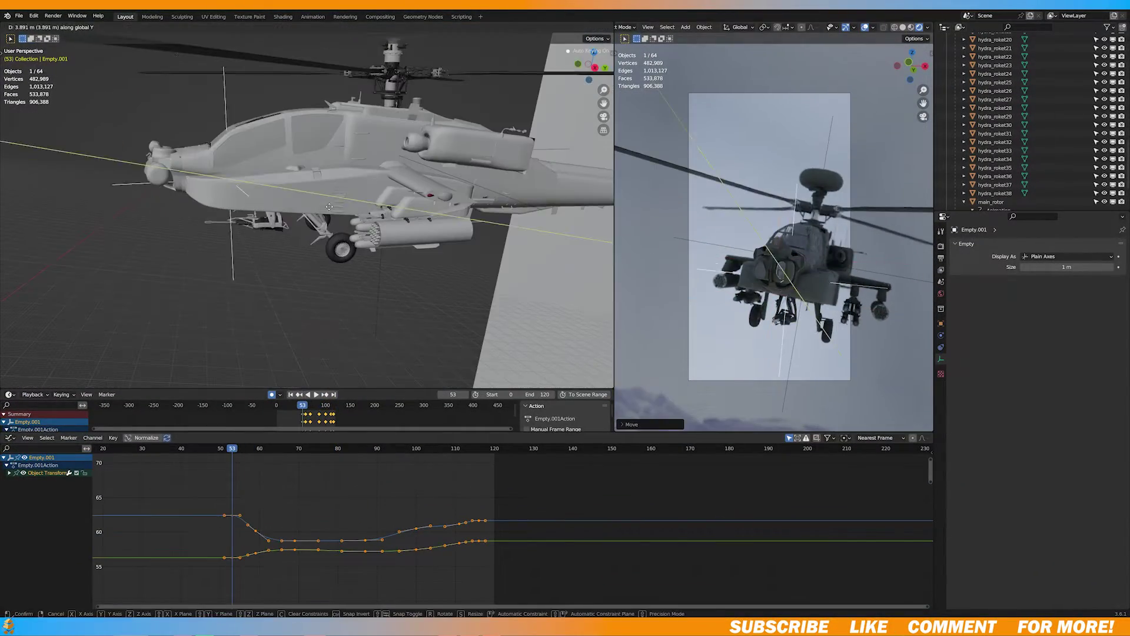
# Step: Reposition the focus empty along Y at frame 53 to follow the helicopter and play back the focus animation from the start
pyautogui.press('g')
pyautogui.click(408, 163)
pyautogui.press('space')
pyautogui.press('Home')
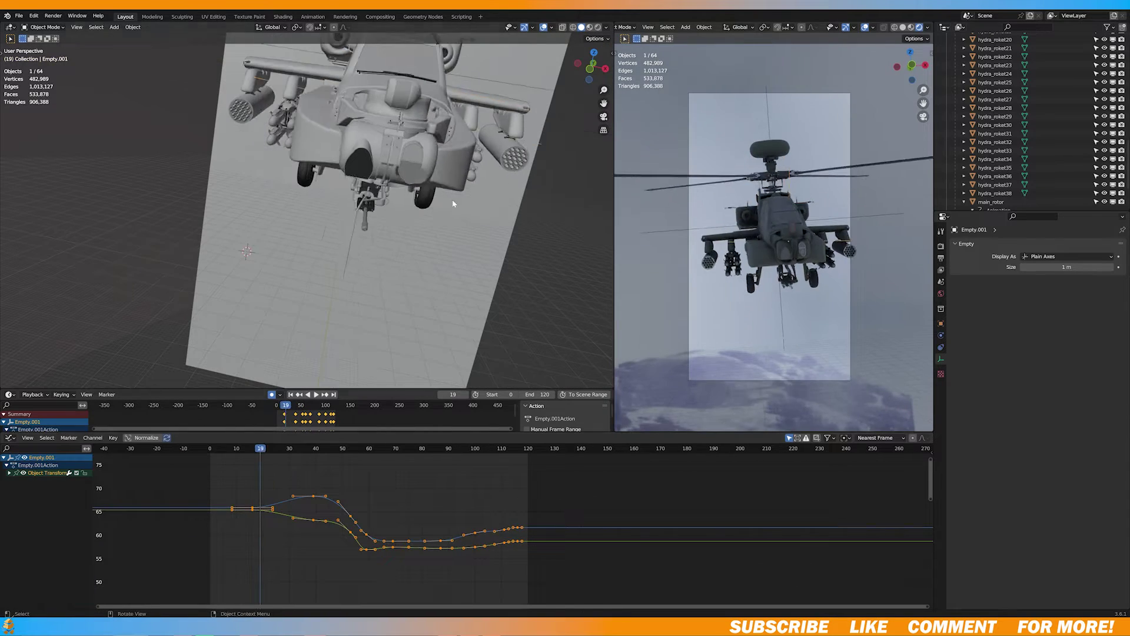
pyautogui.click(210, 449)
pyautogui.moveTo(211, 452); pyautogui.dragTo(458, 455)
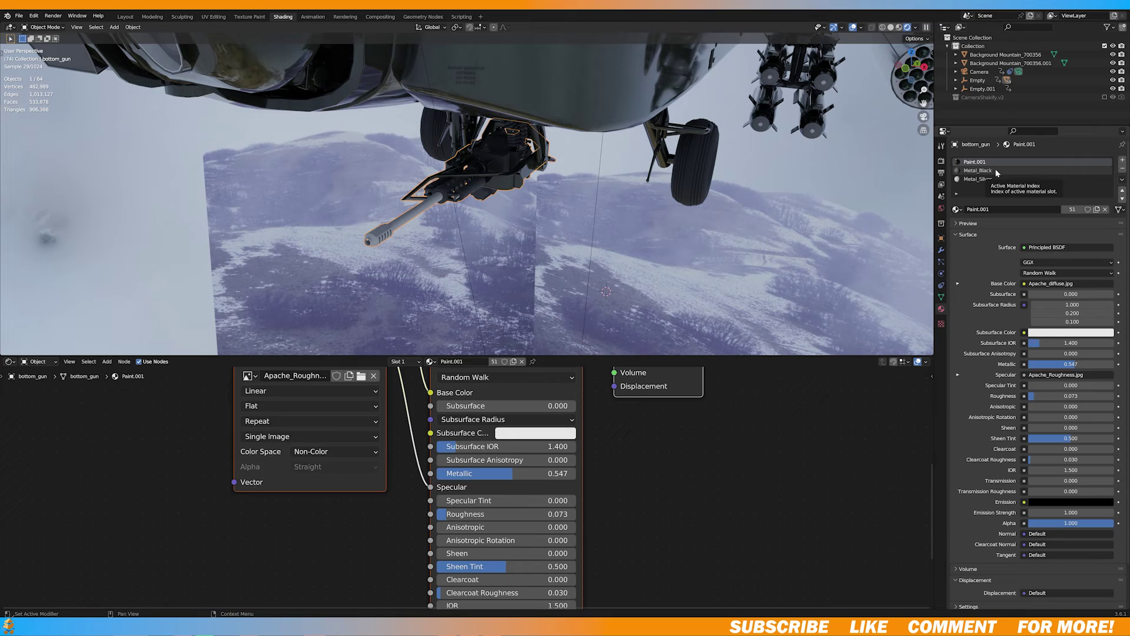
# Step: Examine the Metal_Black material assigned to the bottom gun
pyautogui.click(989, 171)
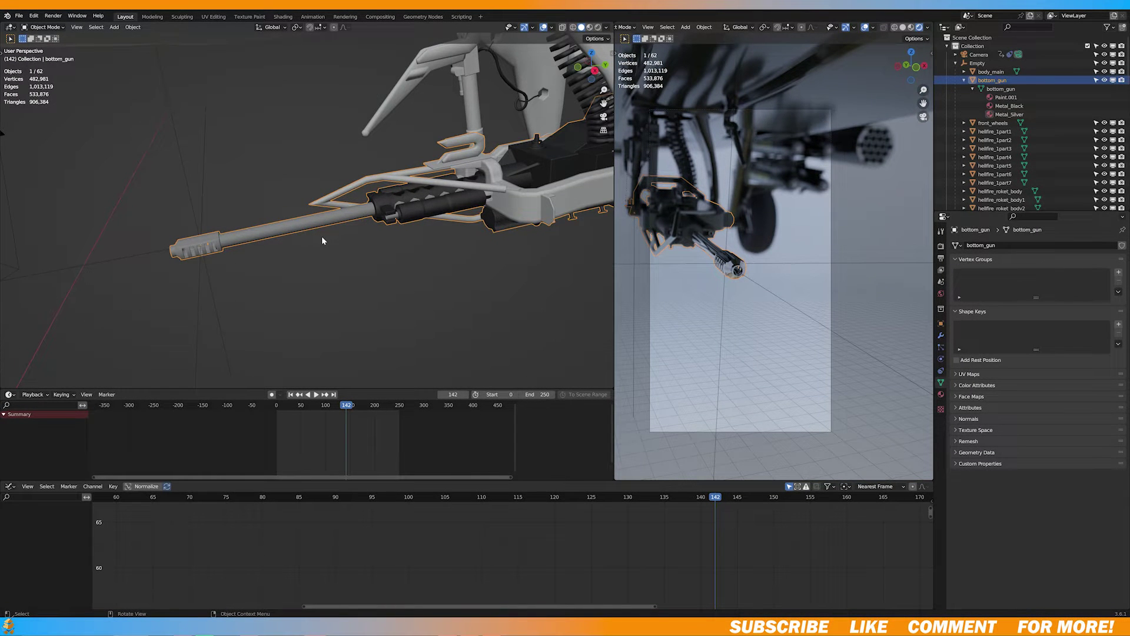
# Step: Select the barrel's linked geometry in the bottom gun mesh and separate it into its own object
pyautogui.press('Tab')
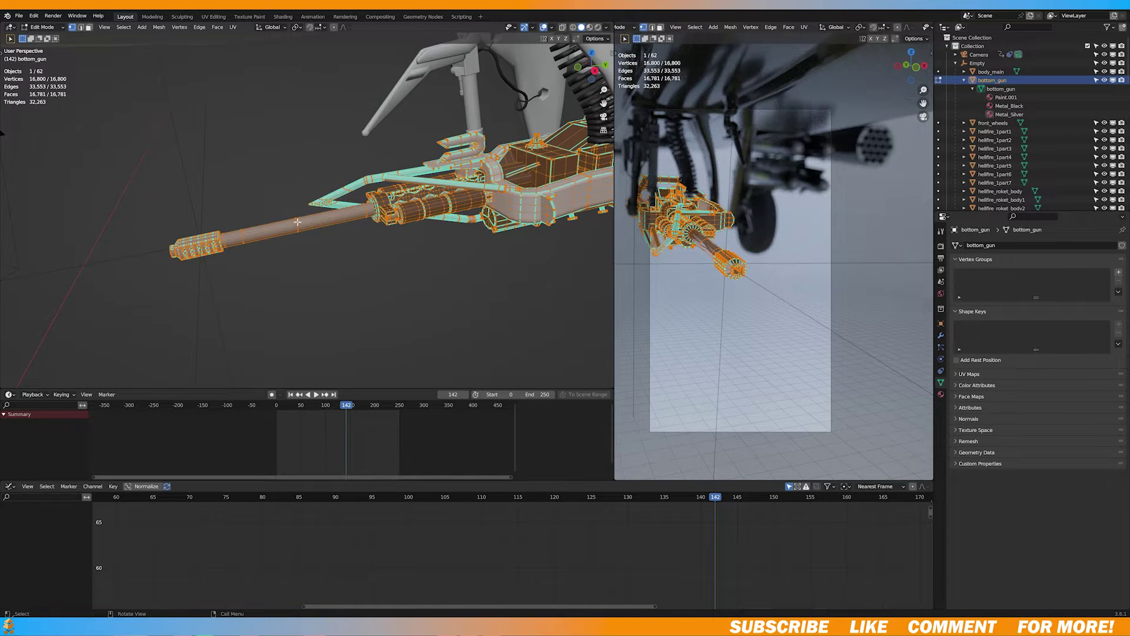
pyautogui.click(298, 224)
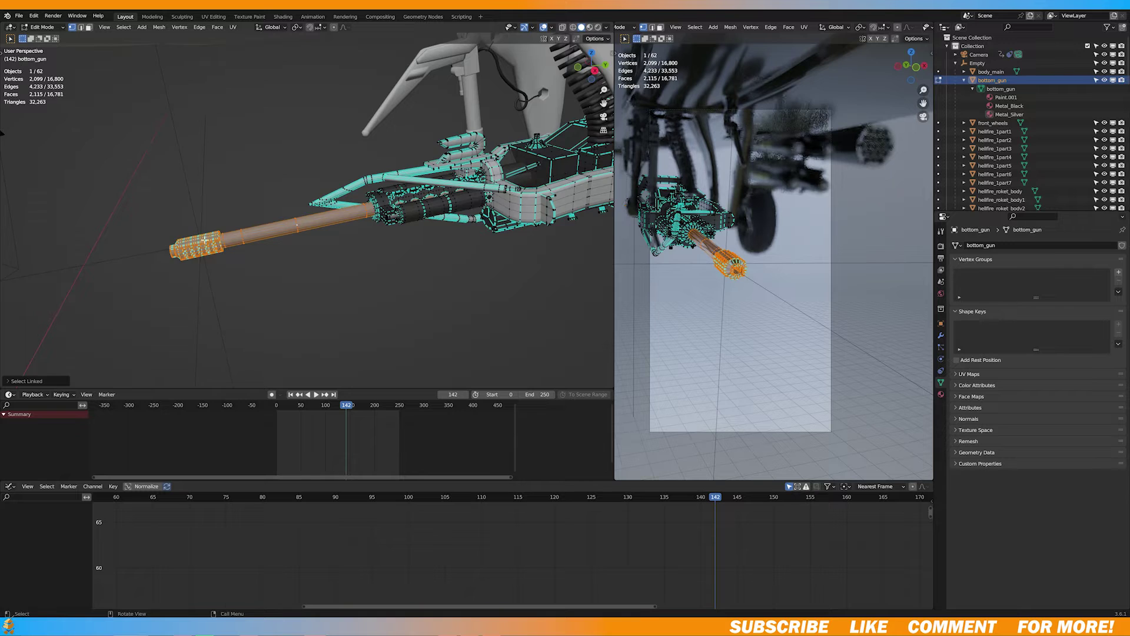
pyautogui.moveTo(204, 240); pyautogui.dragTo(253, 232, button='middle')
pyautogui.click(159, 27)
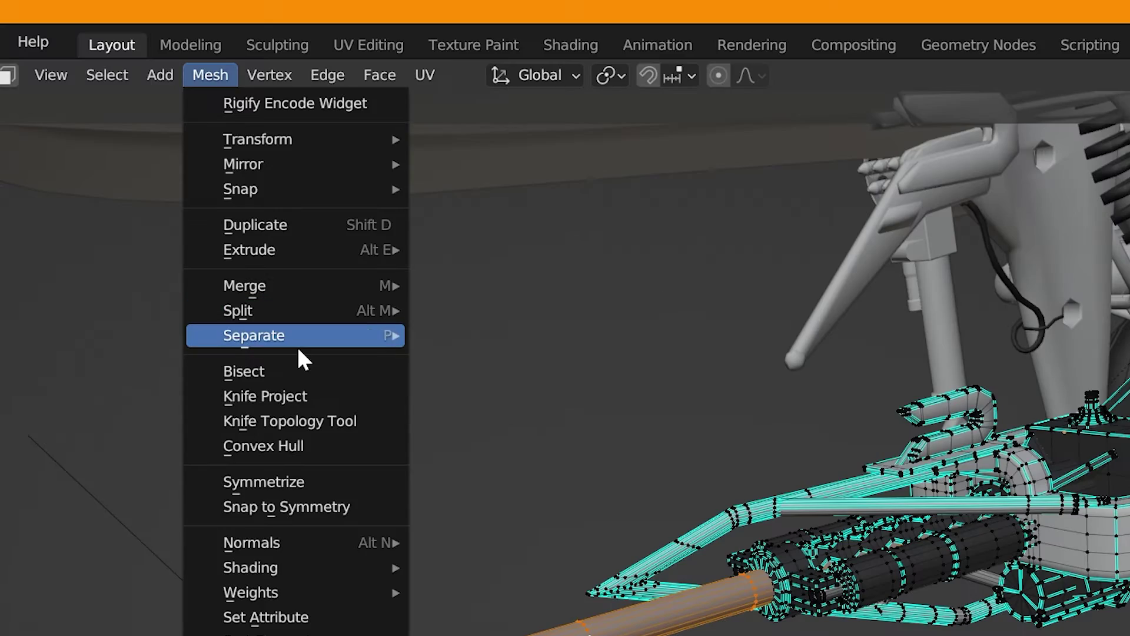
pyautogui.moveTo(369, 346)
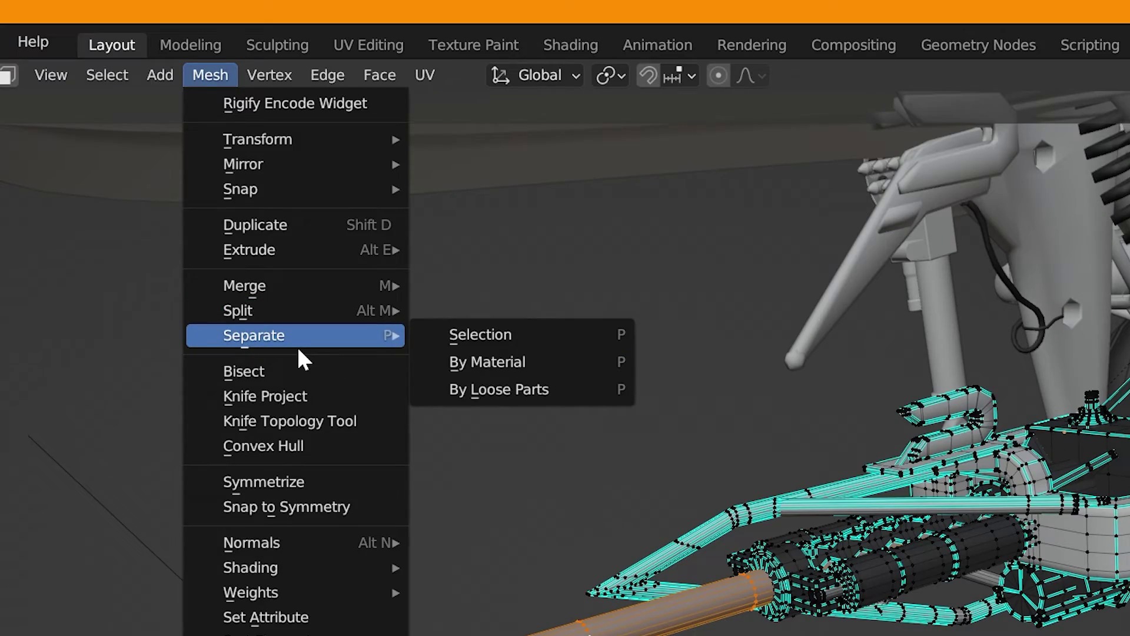
pyautogui.click(471, 336)
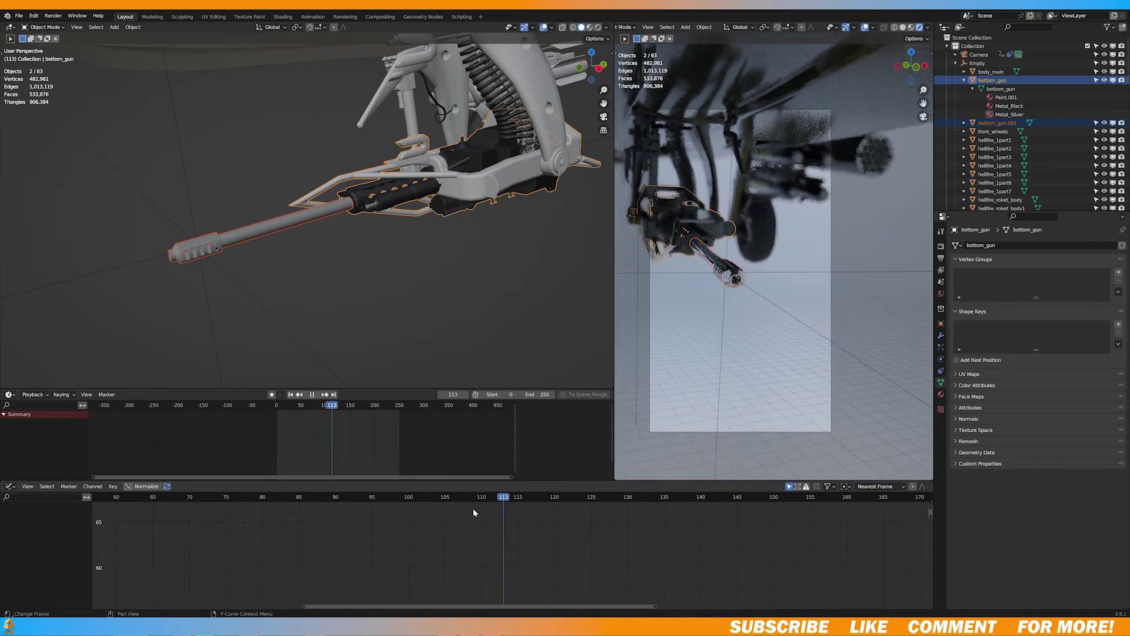
# Step: Select the separated gun barrel and keyframe its location at frame 150
pyautogui.press('space')
pyautogui.click(258, 233)
pyautogui.press('i')
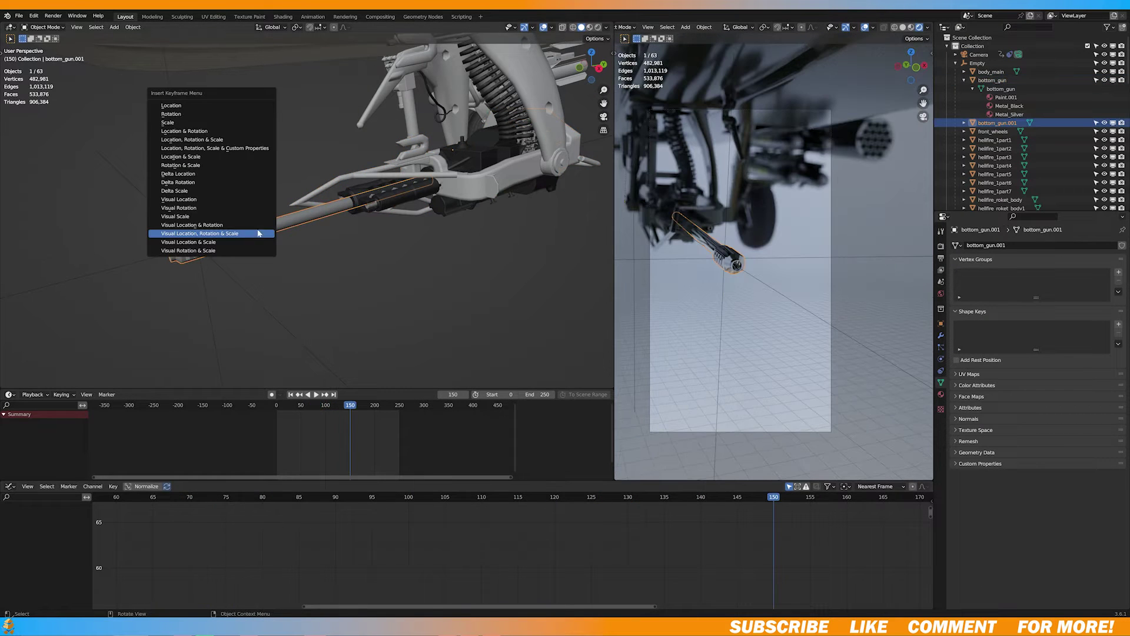
pyautogui.click(203, 110)
# Step: At frame 154, slide the barrel about 0.18 m along Y back into the gun and keyframe its location
pyautogui.press('KP_7')
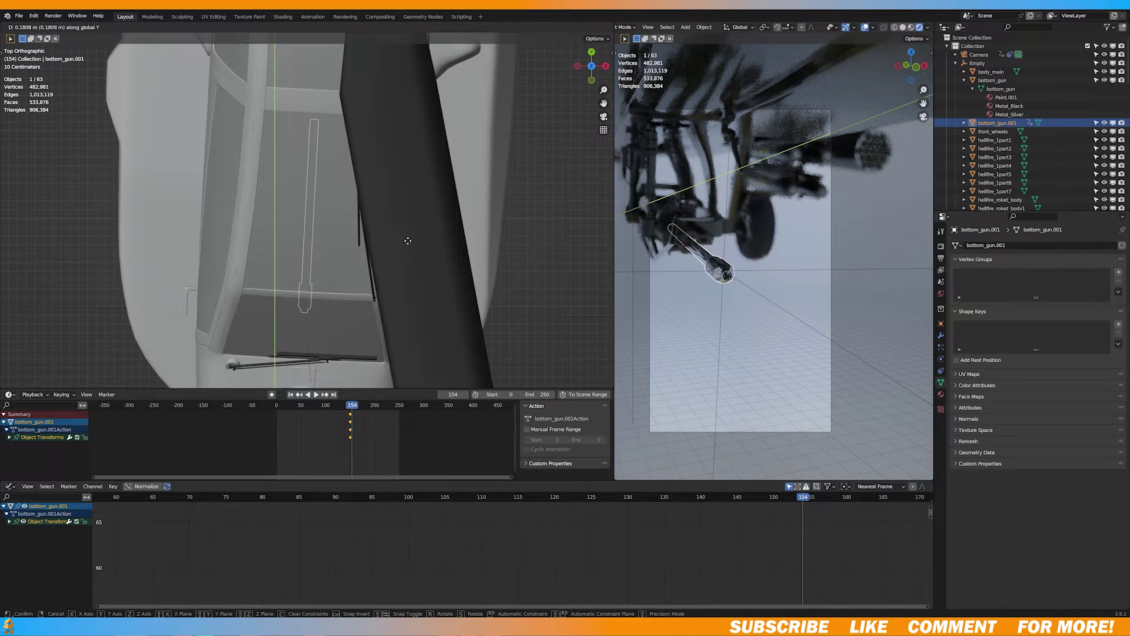
pyautogui.click(408, 240)
pyautogui.press('KP_1')
pyautogui.press('g')
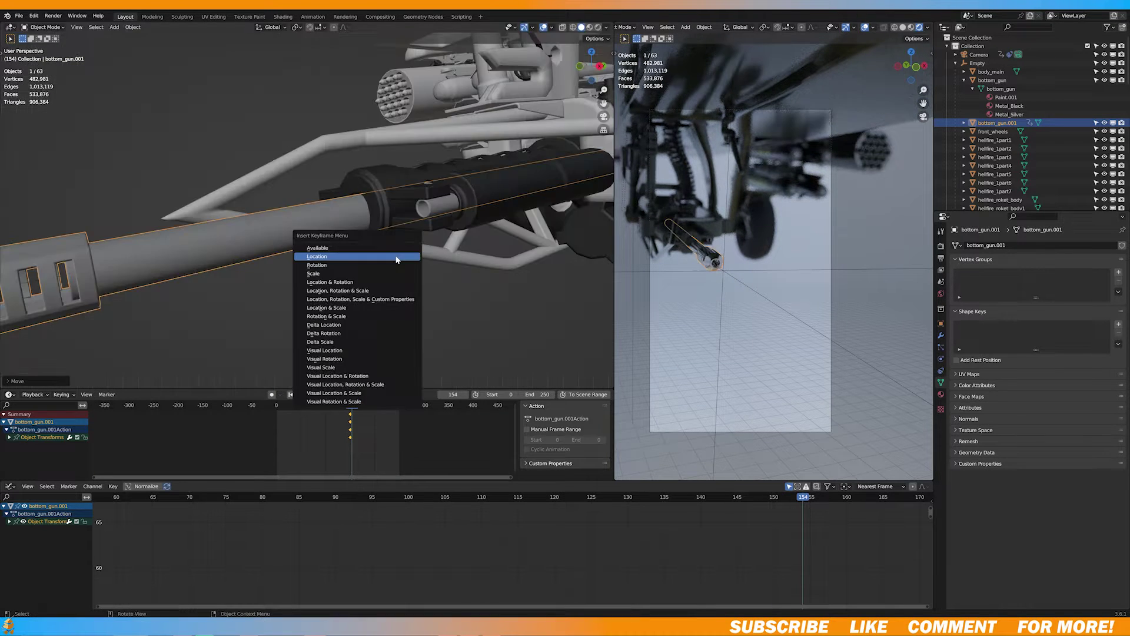
pyautogui.click(397, 257)
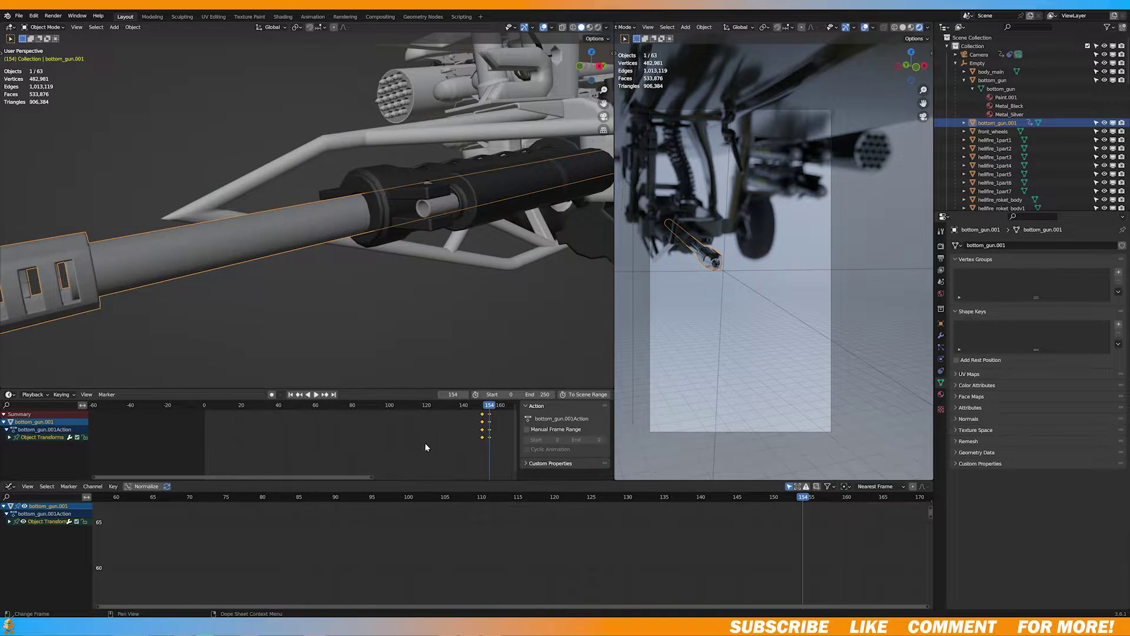
# Step: Retime the barrel's recoil keyframes to frames 150, 151 and 155 and review the motion
pyautogui.moveTo(427, 448); pyautogui.dragTo(372, 420, button='middle')
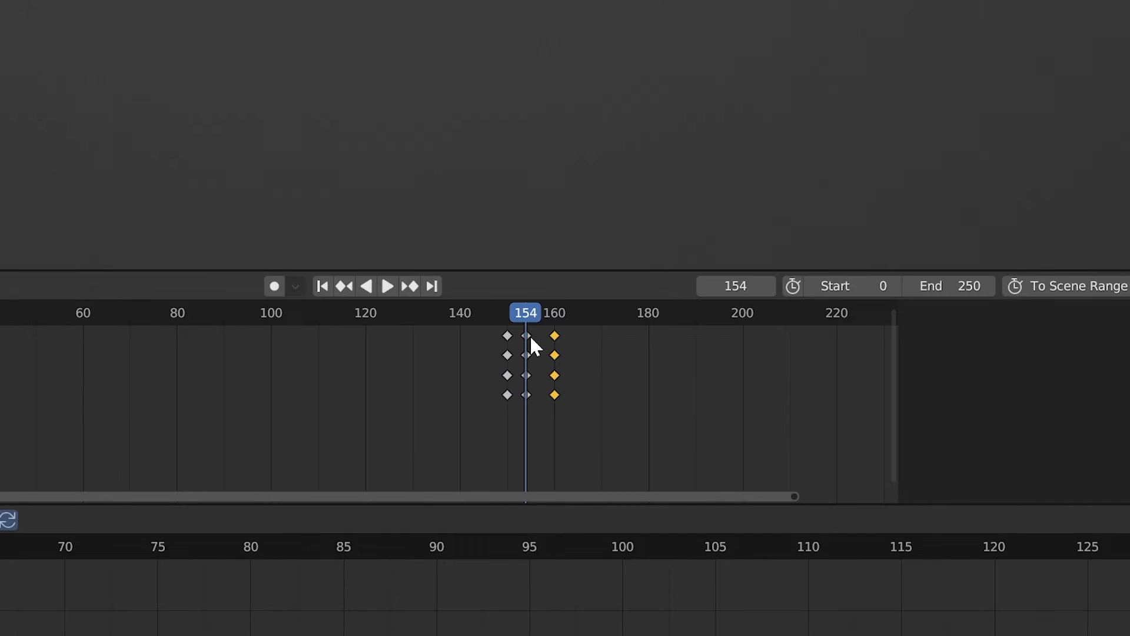
pyautogui.moveTo(531, 338); pyautogui.dragTo(537, 340)
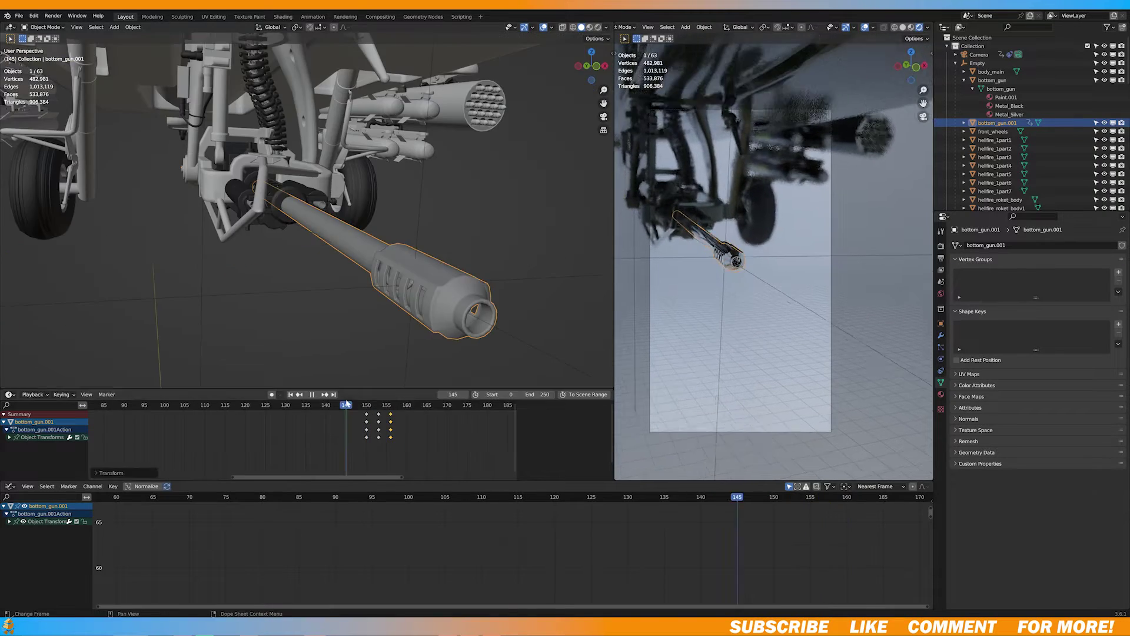
pyautogui.press('Escape')
pyautogui.keyDown('ctrl'); pyautogui.click(9, 521); pyautogui.keyUp('ctrl')
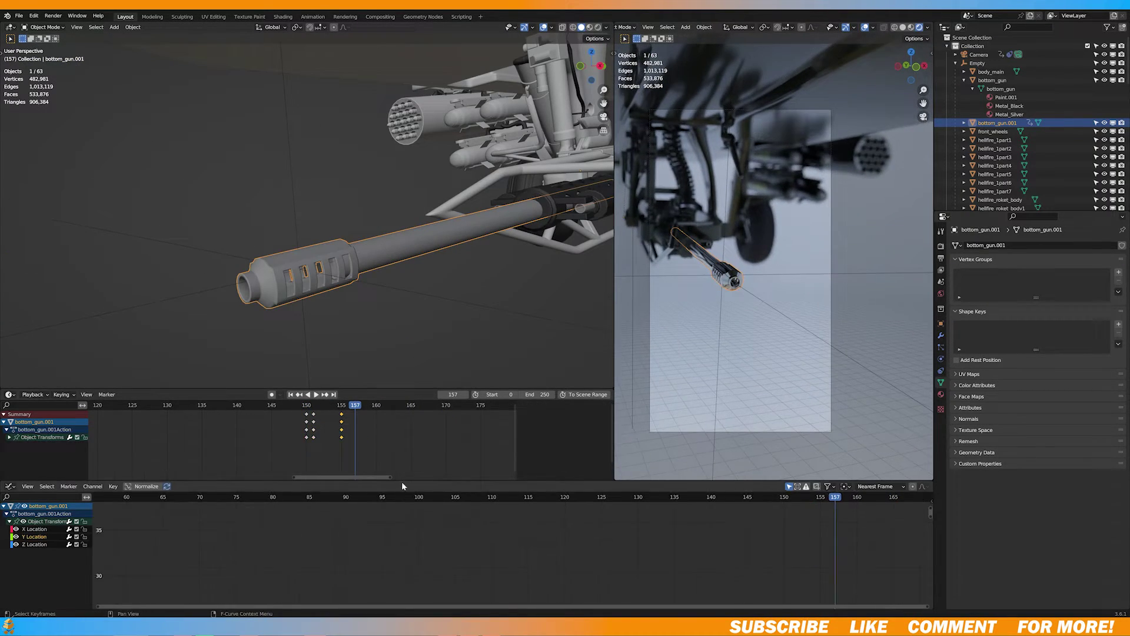
pyautogui.moveTo(460, 481); pyautogui.dragTo(460, 432)
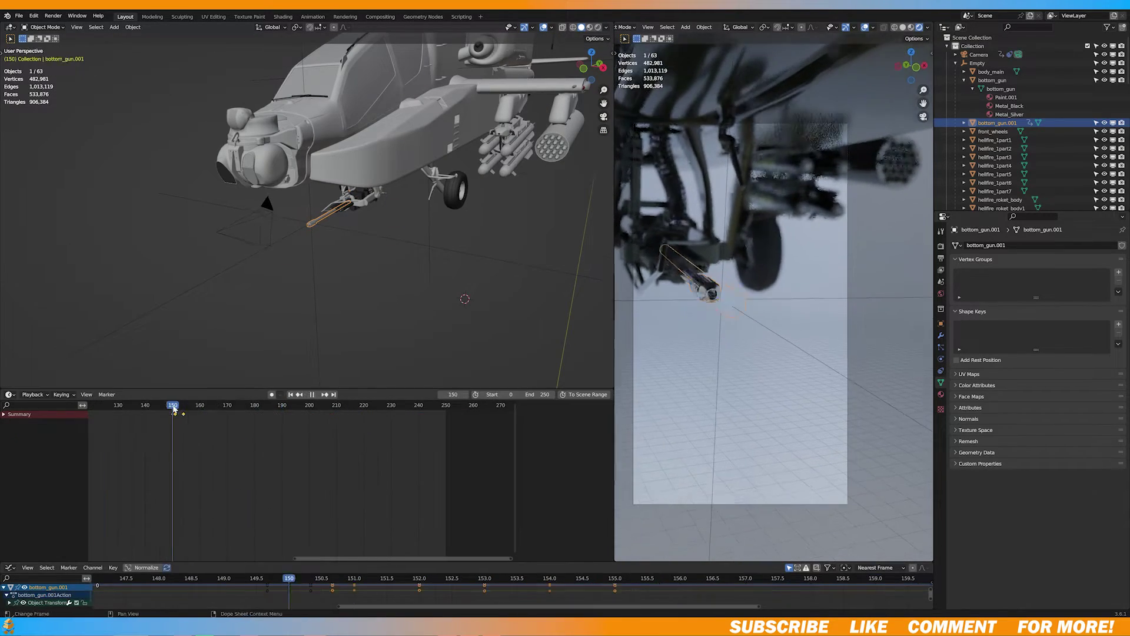
pyautogui.moveTo(377, 188); pyautogui.dragTo(564, 246, button='middle')
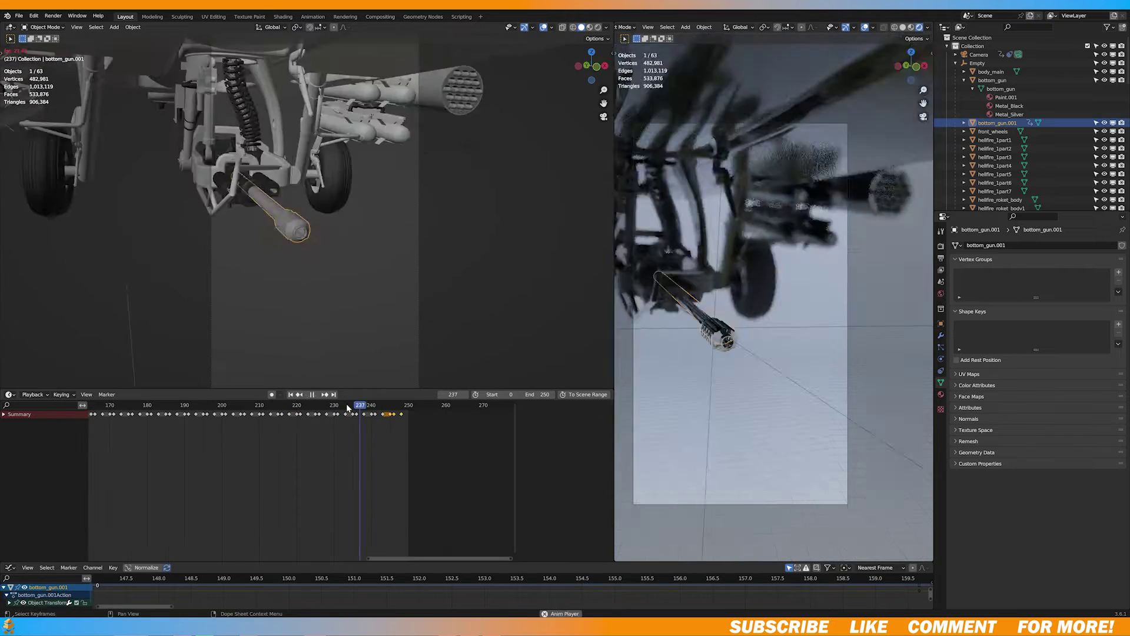
# Step: Add a Point light at the gun's muzzle with a warm pale-orange color and 1000 W power
pyautogui.hotkey('shift', 'a')
pyautogui.moveTo(342, 333)
pyautogui.click(675, 362)
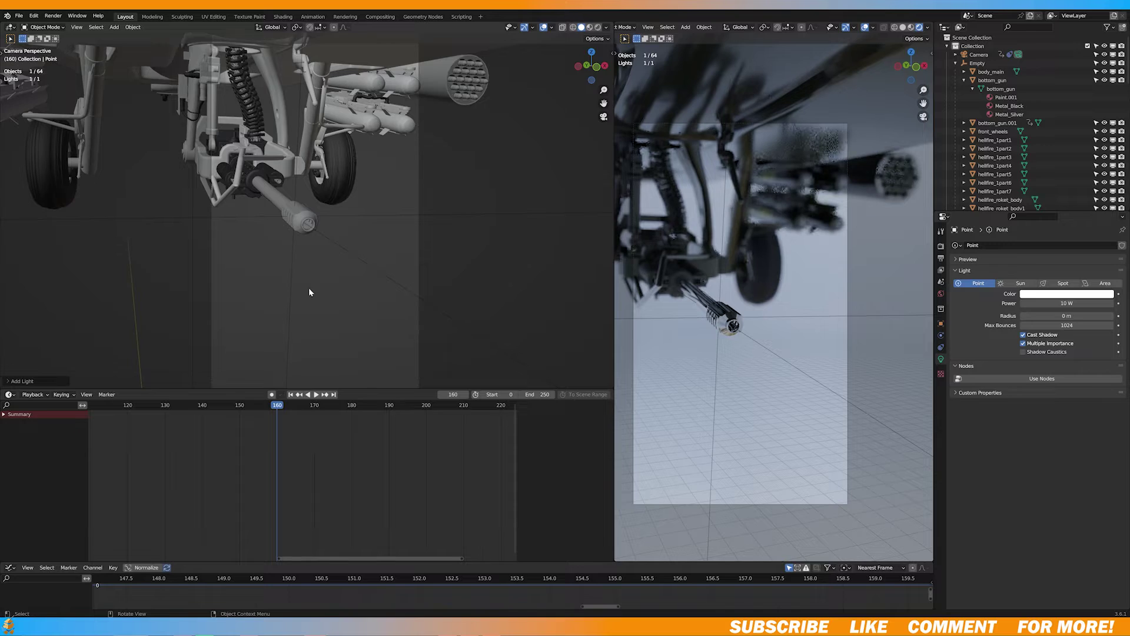
pyautogui.click(919, 440)
pyautogui.moveTo(939, 176); pyautogui.dragTo(917, 220)
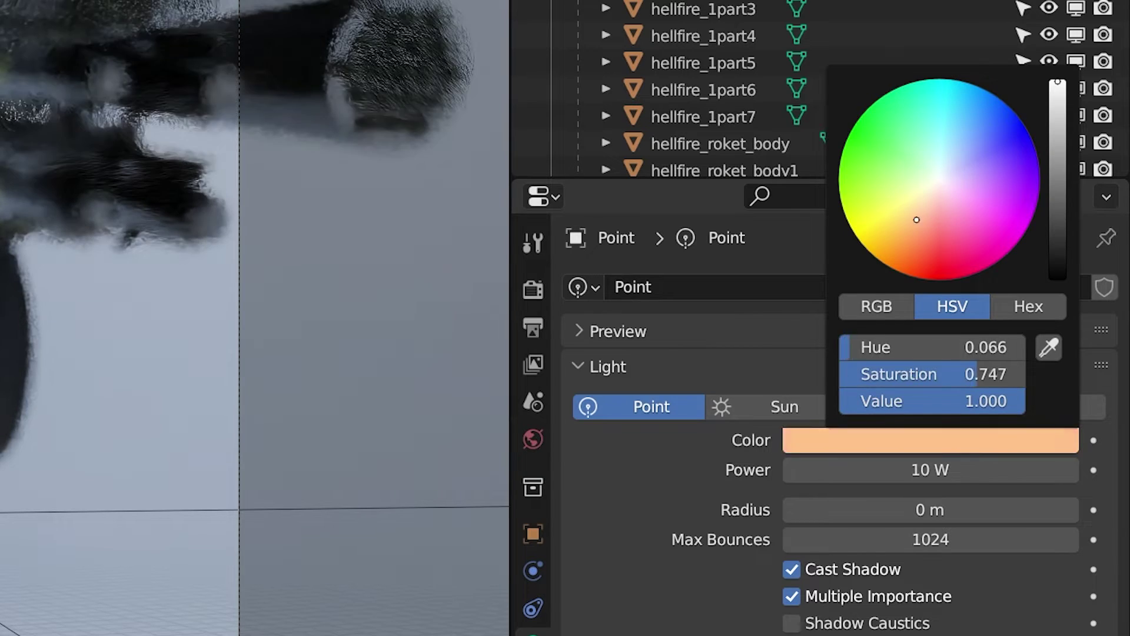
pyautogui.moveTo(931, 470); pyautogui.dragTo(971, 470)
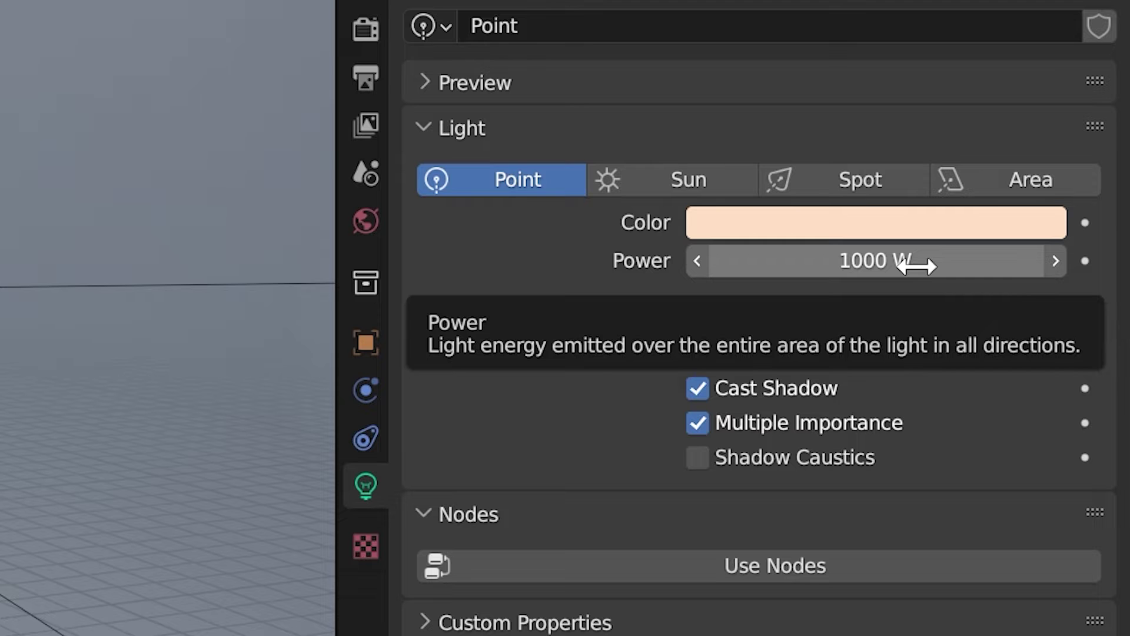
# Step: Keyframe the muzzle light's power at 1000 W, and at 0 W on frame 160
pyautogui.press('i')
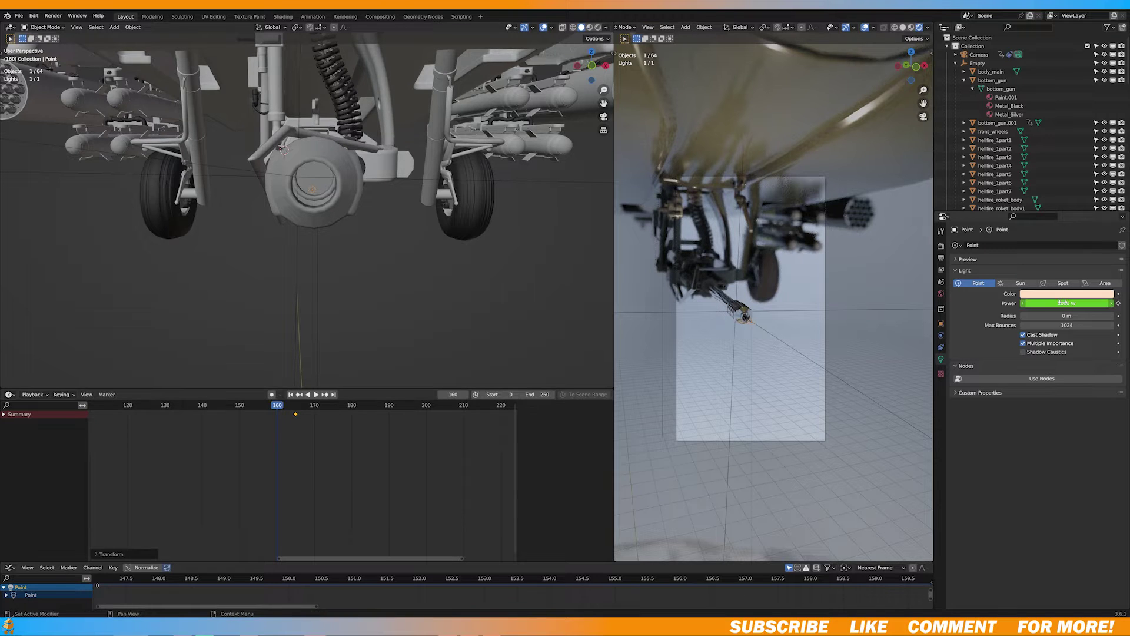
pyautogui.write('500')
pyautogui.press('Return')
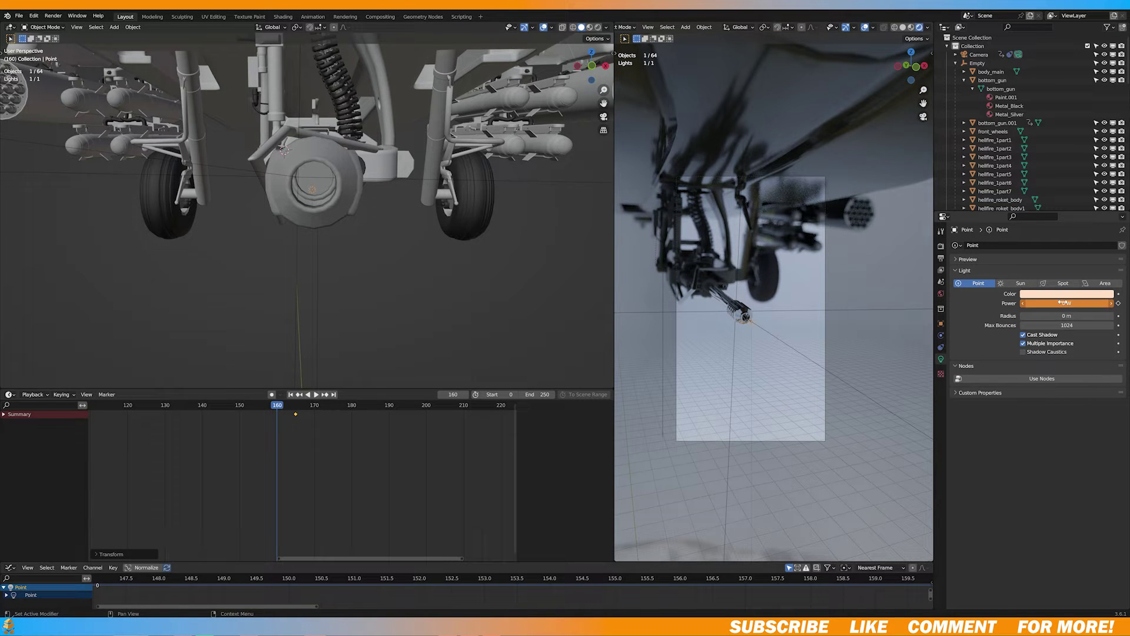
pyautogui.press('i')
# Step: Compare the light's timing with the barrel recoil, copy the 0 W key to frame 163 and play back the flash
pyautogui.click(316, 194)
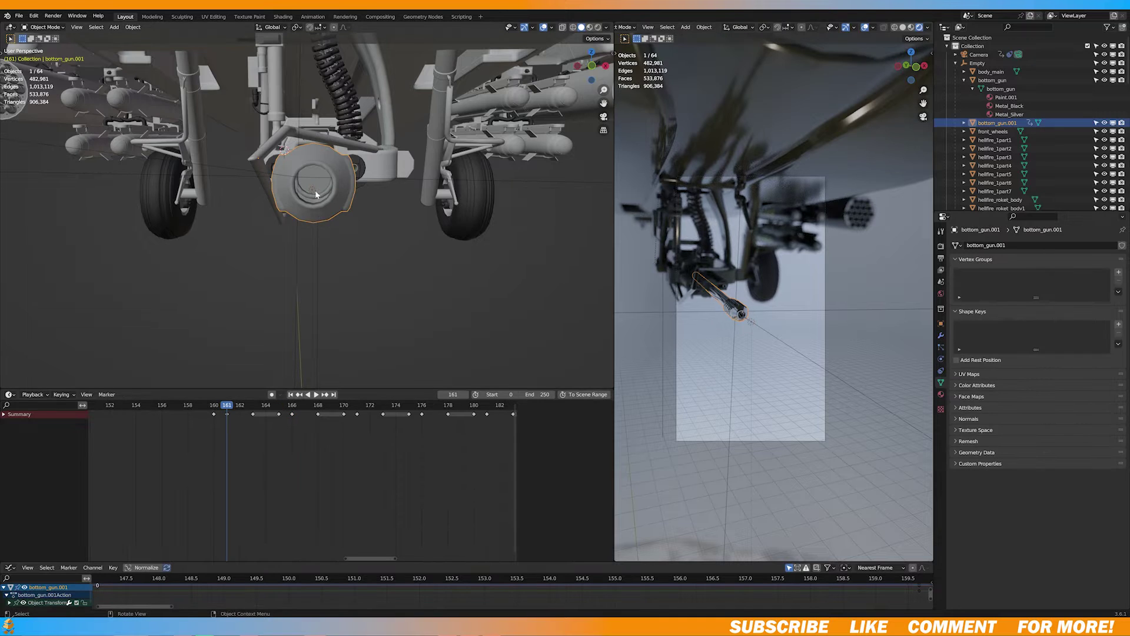
pyautogui.hotkey('ctrl', 'z')
pyautogui.hotkey('ctrl', 'z')
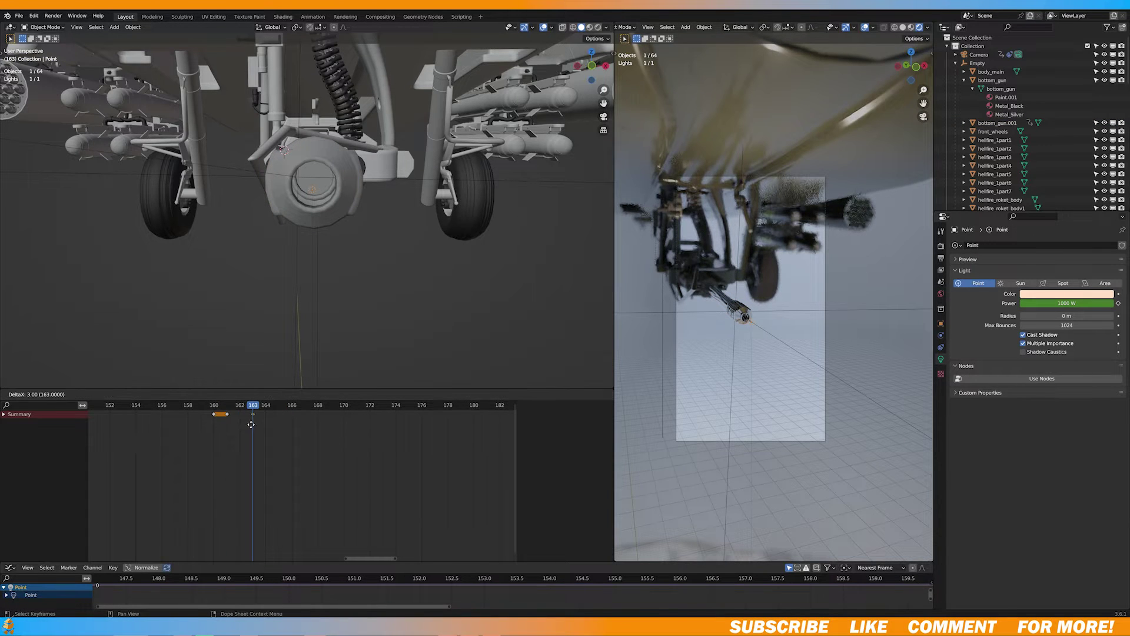
pyautogui.click(251, 424)
pyautogui.moveTo(252, 407); pyautogui.dragTo(199, 407)
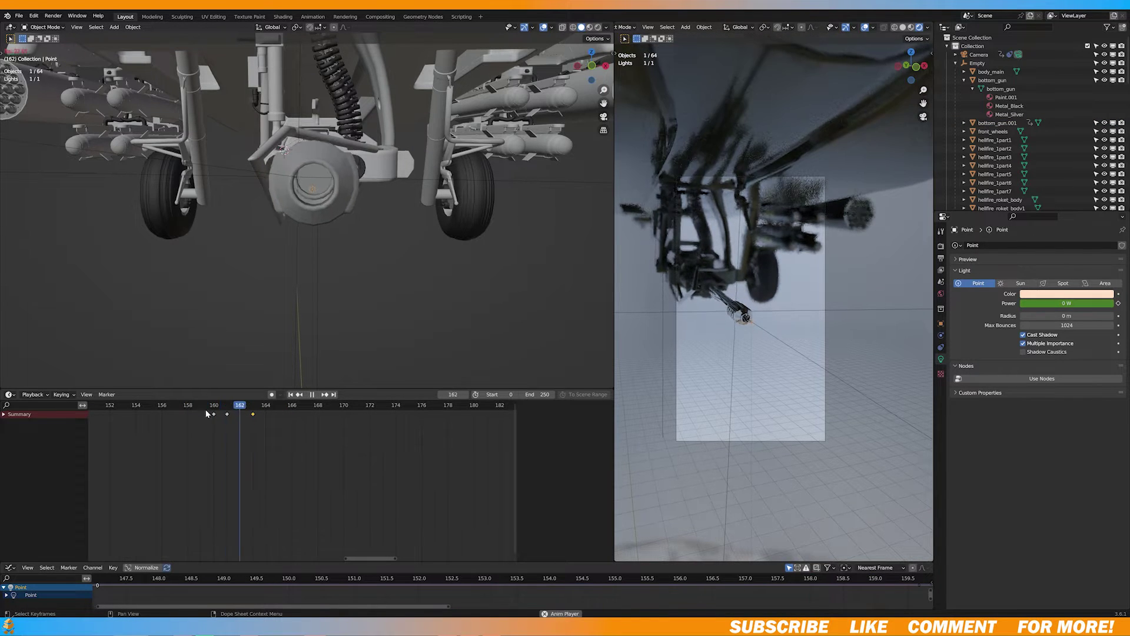
pyautogui.click(213, 406)
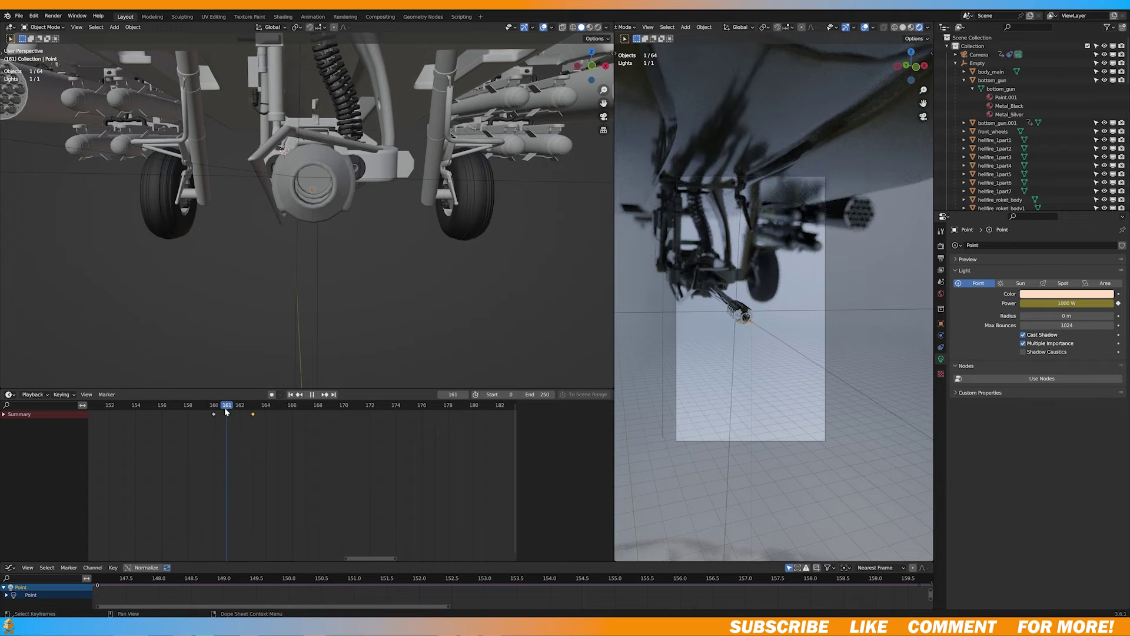
pyautogui.press('space')
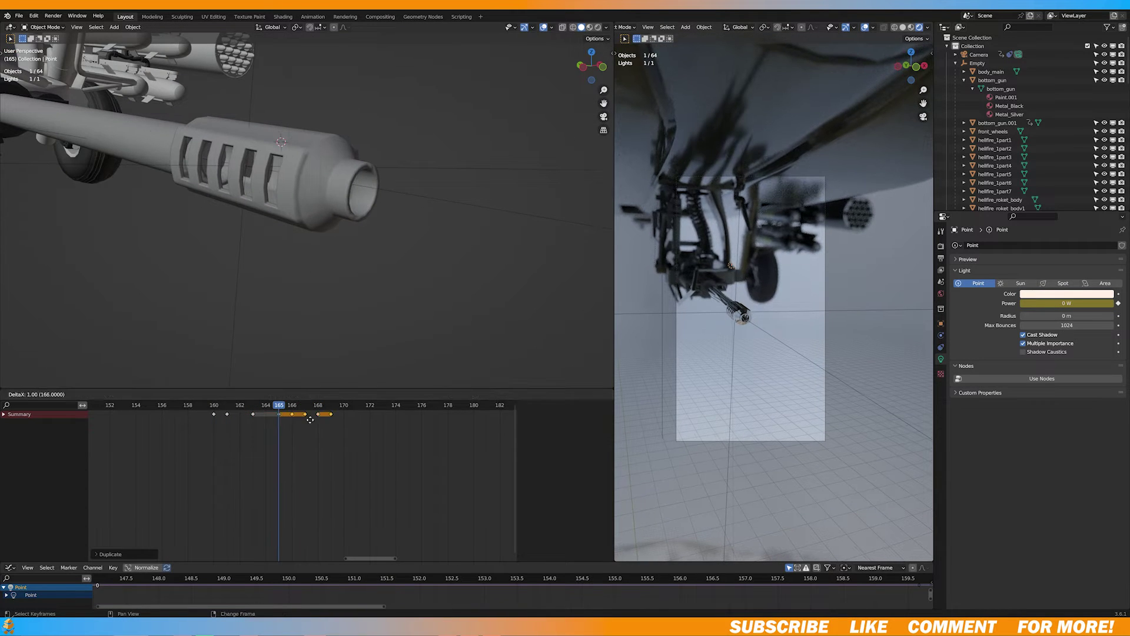
# Step: Repeat the duplicated light power keyframes along the timeline to continue the flashes
pyautogui.hotkey('shift', 'r')
pyautogui.hotkey('shift', 'r')
pyautogui.hotkey('shift', 'r')
pyautogui.hotkey('shift', 'r')
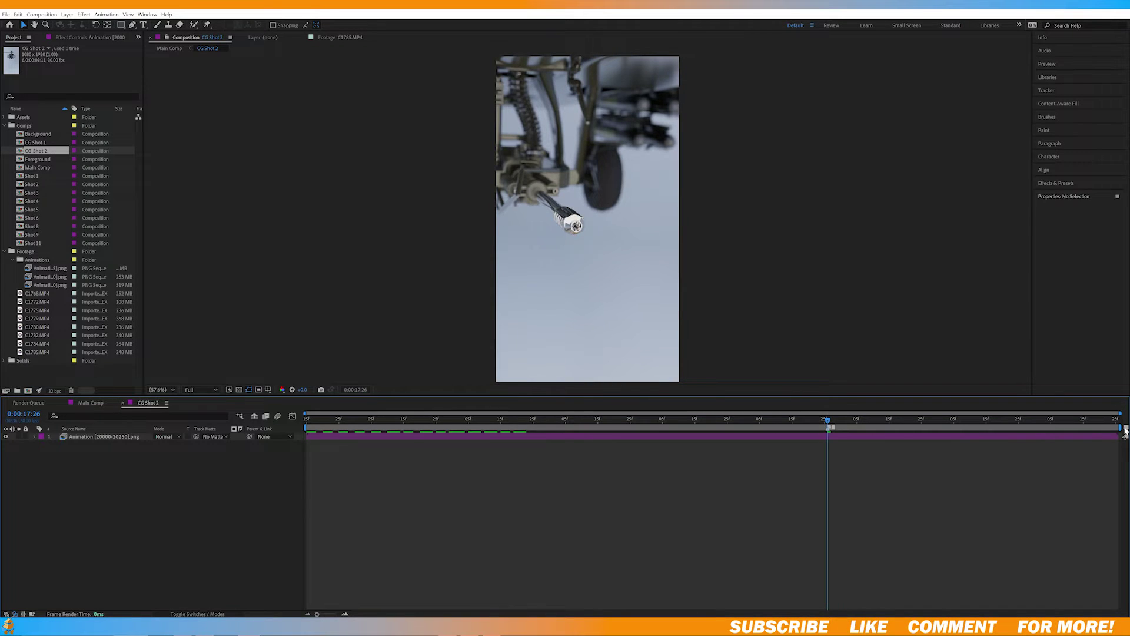
# Step: Switch to After Effects and mark every gun shot in the CG Shot 2 composition, starting at 0:00:17:26
pyautogui.press('KP_Multiply')
pyautogui.press('KP_Multiply')
pyautogui.press('KP_Multiply')
pyautogui.press('KP_Multiply')
pyautogui.press('KP_Multiply')
pyautogui.press('KP_Multiply')
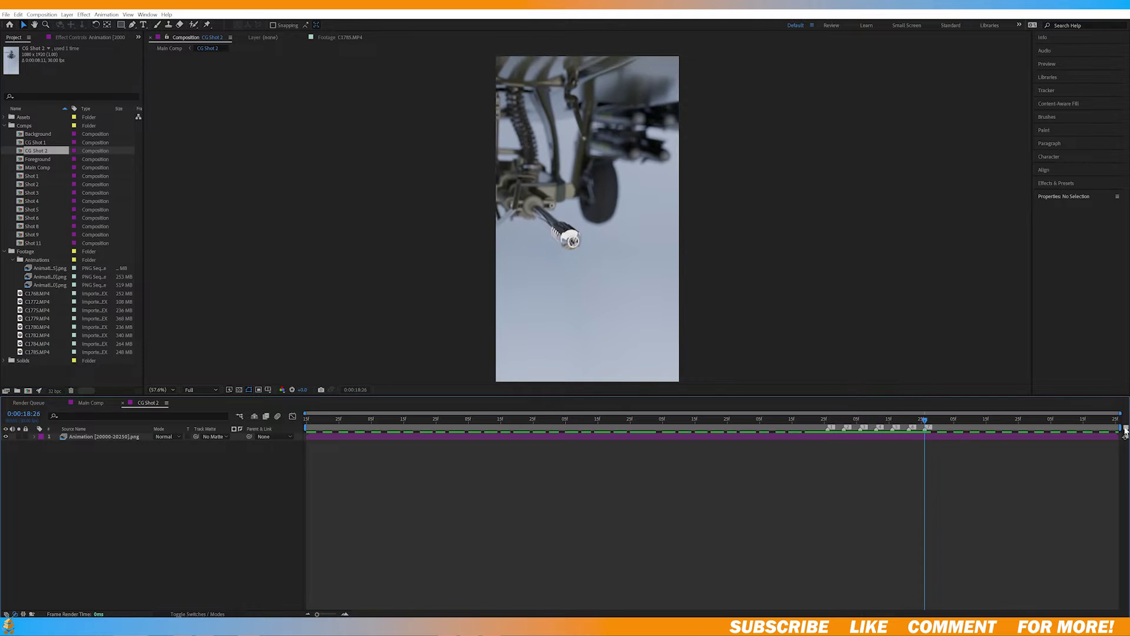
pyautogui.press('KP_Multiply')
pyautogui.press('KP_Multiply')
pyautogui.press('KP_Multiply')
pyautogui.press('KP_Multiply')
pyautogui.press('KP_Multiply')
pyautogui.press('KP_Multiply')
pyautogui.press('KP_Multiply')
pyautogui.press('KP_Multiply')
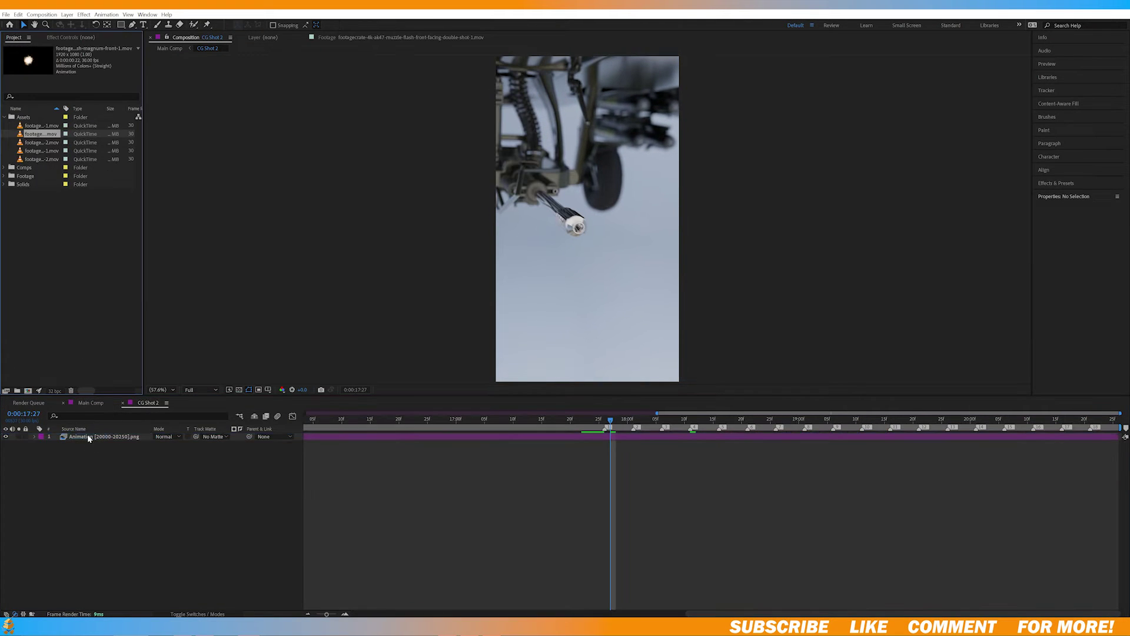
# Step: Add the magnum-front-1 muzzle flash clip at 0:00:17:26, scale it to about 127% over the barrel tip, and set its blending to Screen
pyautogui.moveTo(88, 436); pyautogui.dragTo(673, 440)
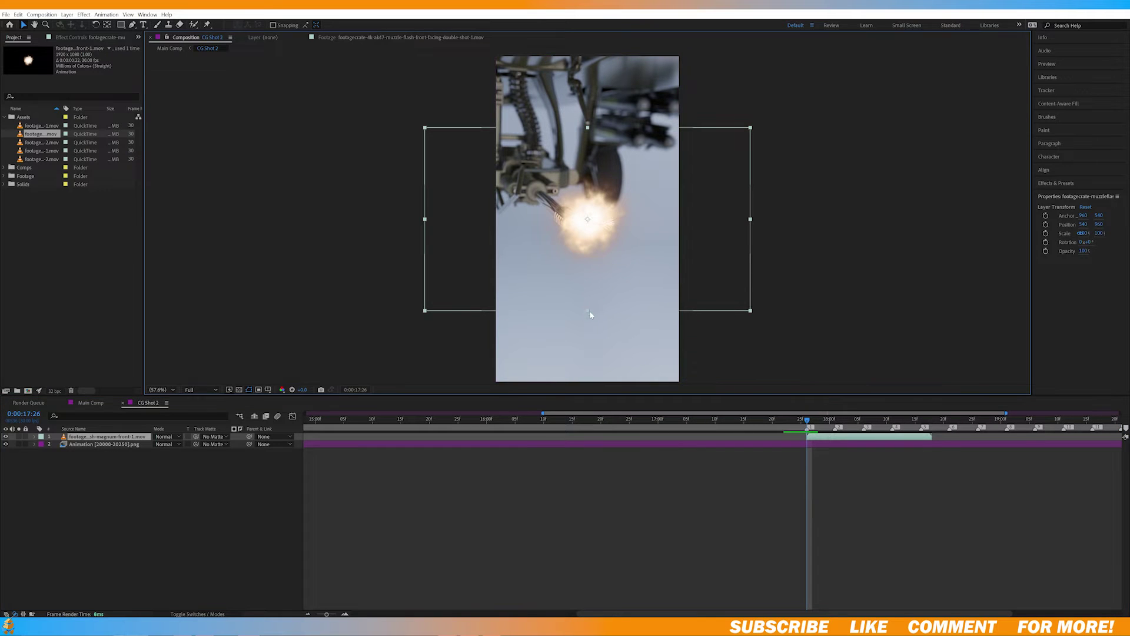
pyautogui.moveTo(611, 298); pyautogui.dragTo(621, 300)
pyautogui.click(163, 436)
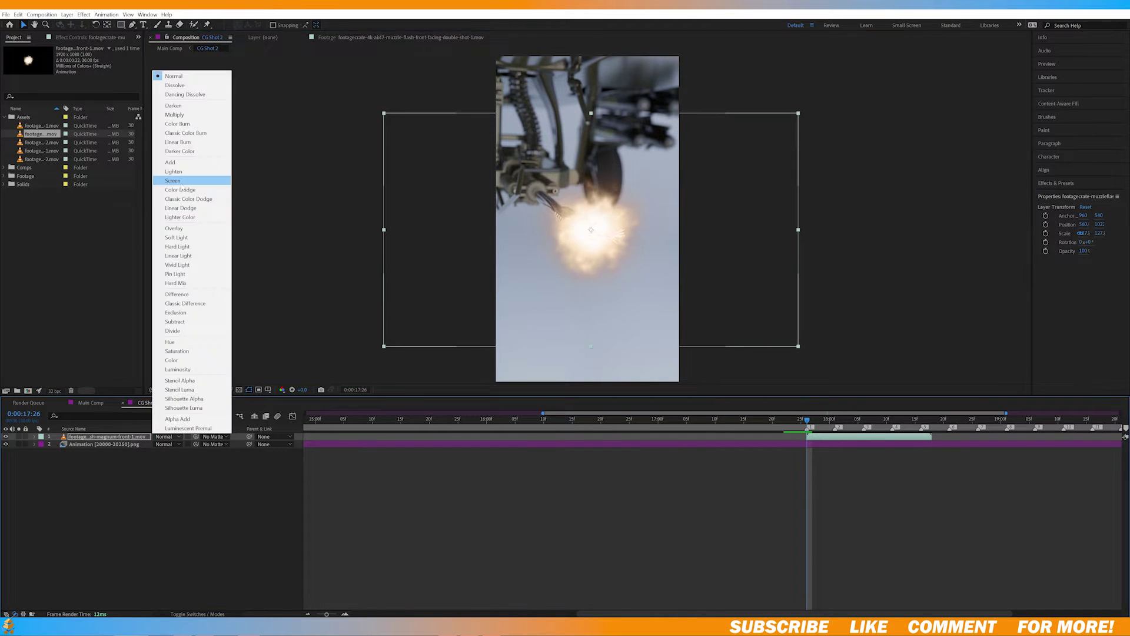
pyautogui.click(181, 181)
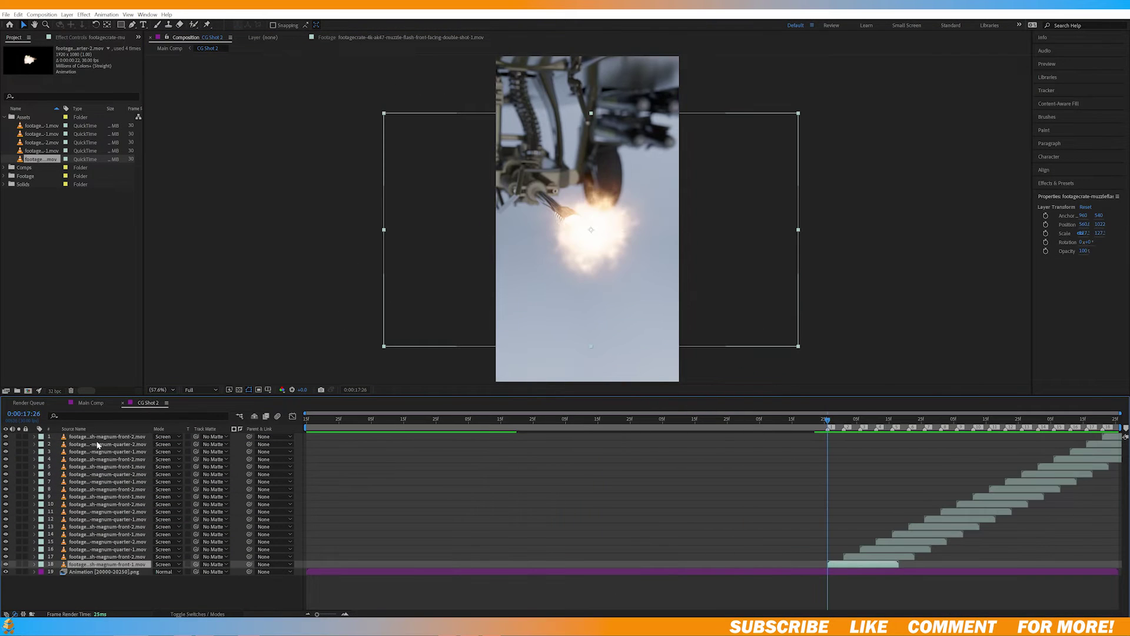
# Step: Pre-compose all the muzzle flash clips as Muzzle Flashes and set the resulting layer's blending mode to Screen
pyautogui.keyDown('shift'); pyautogui.click(98, 439); pyautogui.keyUp('shift')
pyautogui.hotkey('ctrl', 'shift', 'c')
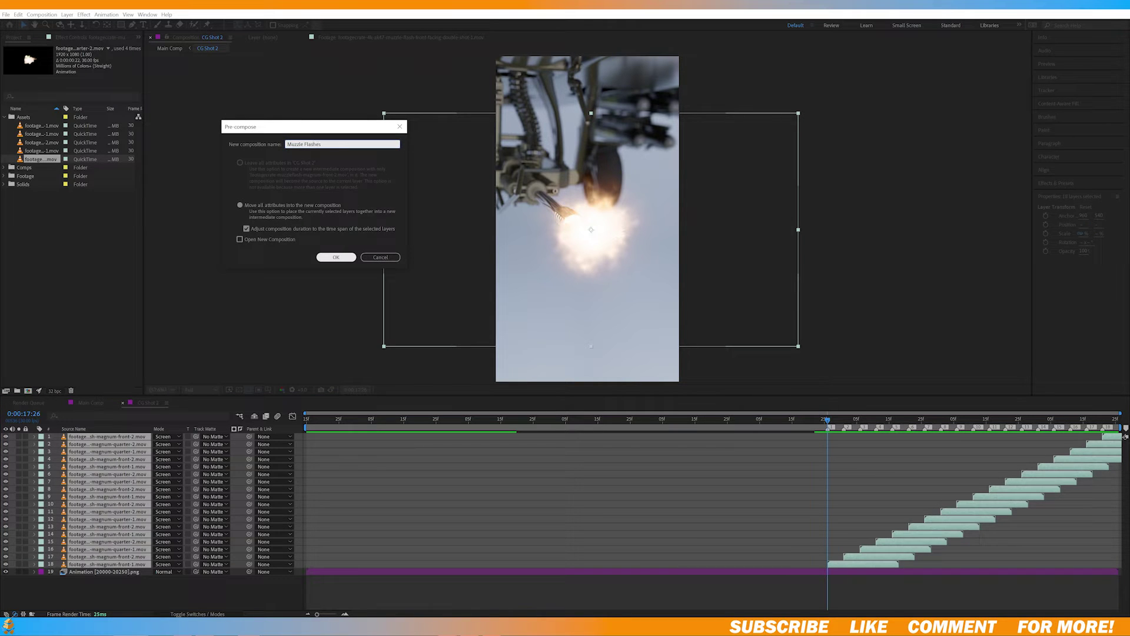
pyautogui.press('Return')
pyautogui.click(165, 437)
pyautogui.click(172, 181)
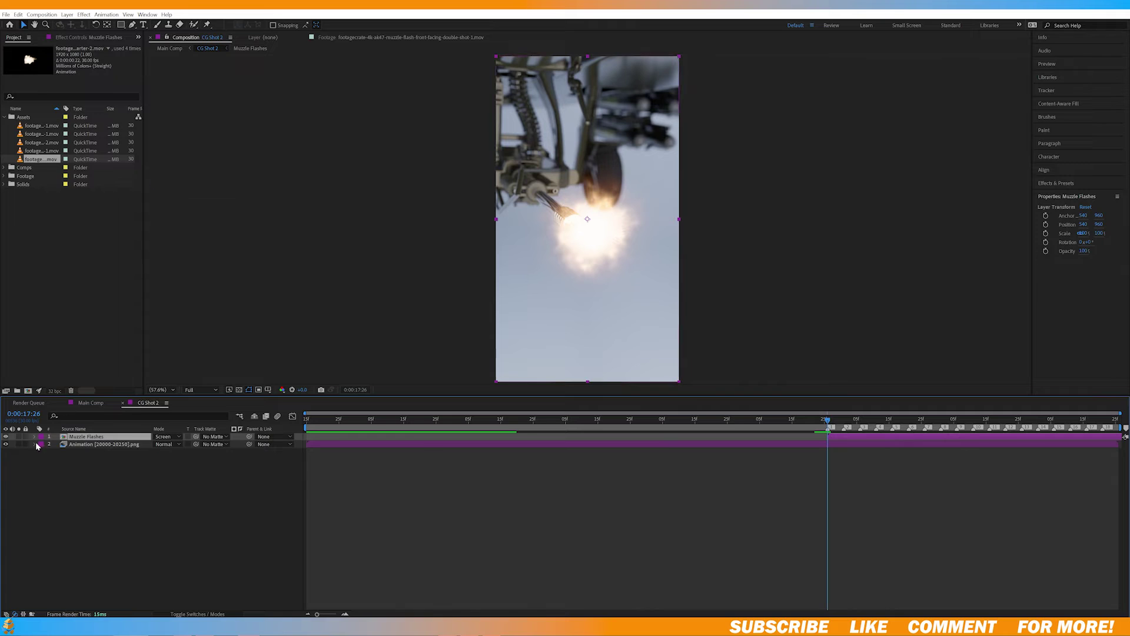
# Step: Apply the Deep Glow effect to the Muzzle Flashes layer
pyautogui.hotkey('ctrl', 'space')
pyautogui.write('deep')
pyautogui.press('Return')
pyautogui.click(21, 86)
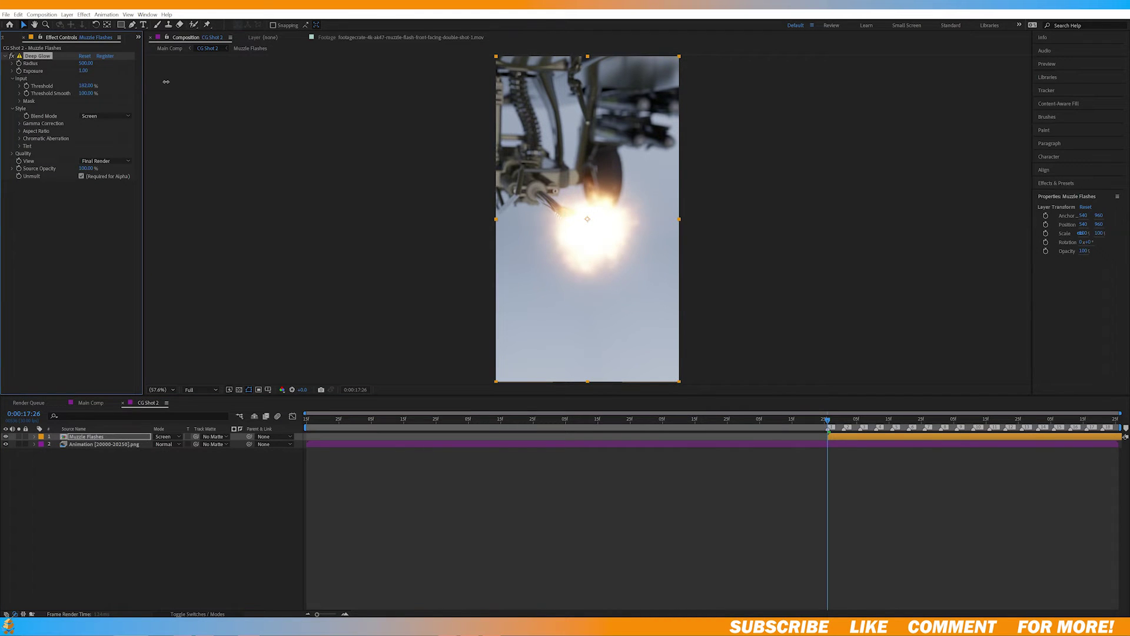
# Step: Add an adjustment layer above the Muzzle Flashes layer and give it an Exposure effect set to 0.40
pyautogui.rightClick(178, 496)
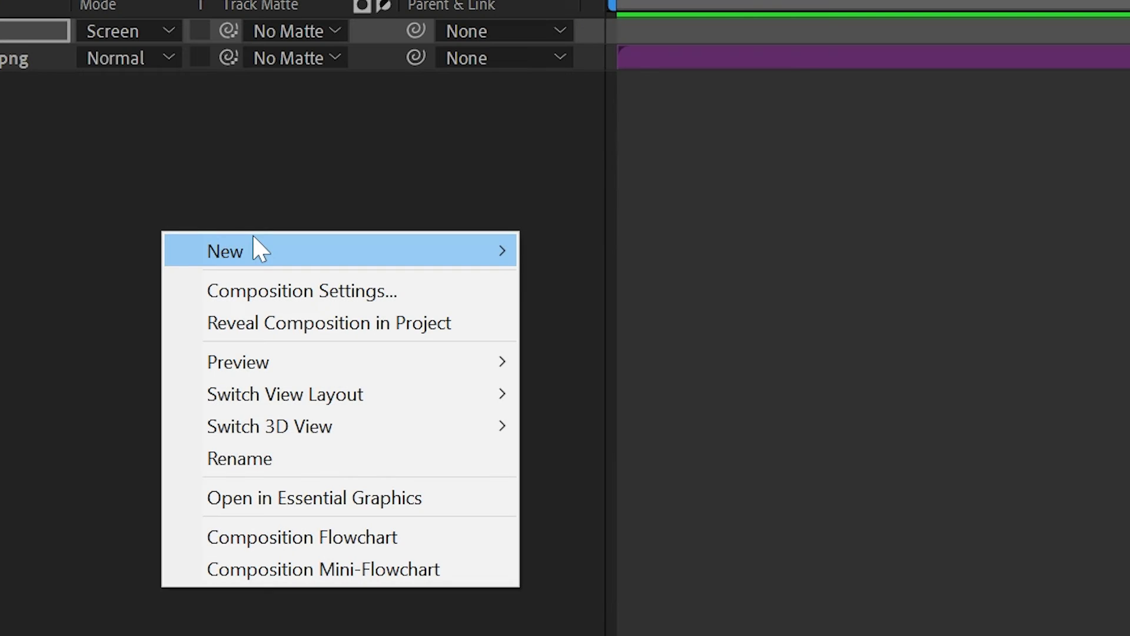
pyautogui.moveTo(204, 497)
pyautogui.click(690, 484)
pyautogui.hotkey('ctrl', 'space')
pyautogui.write('exp')
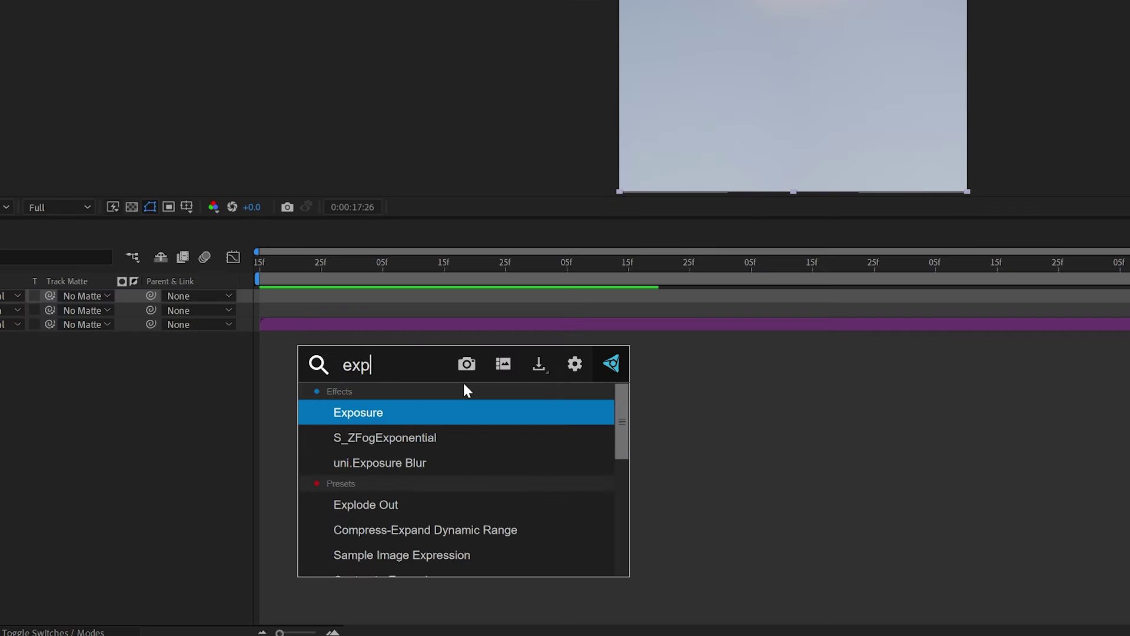
pyautogui.press('Return')
pyautogui.moveTo(293, 275); pyautogui.dragTo(355, 294)
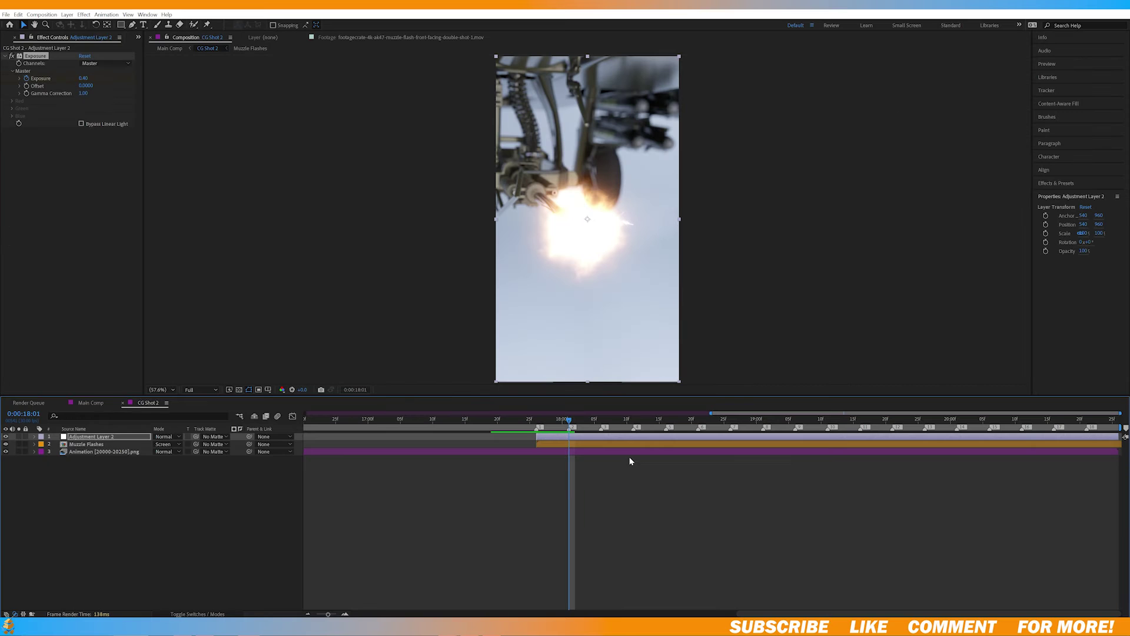
# Step: Reveal the exposure keyframes, key 0.00 at 0:00:18:00, and pick the 0.40 key on the first gun shot
pyautogui.press('u')
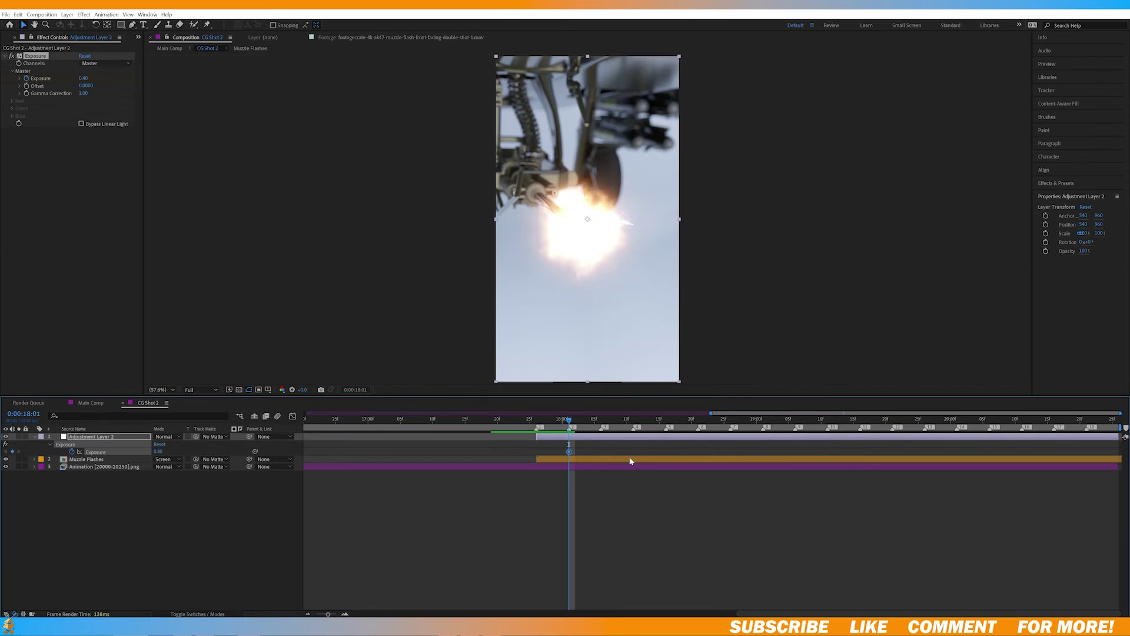
pyautogui.moveTo(543, 427); pyautogui.dragTo(550, 427)
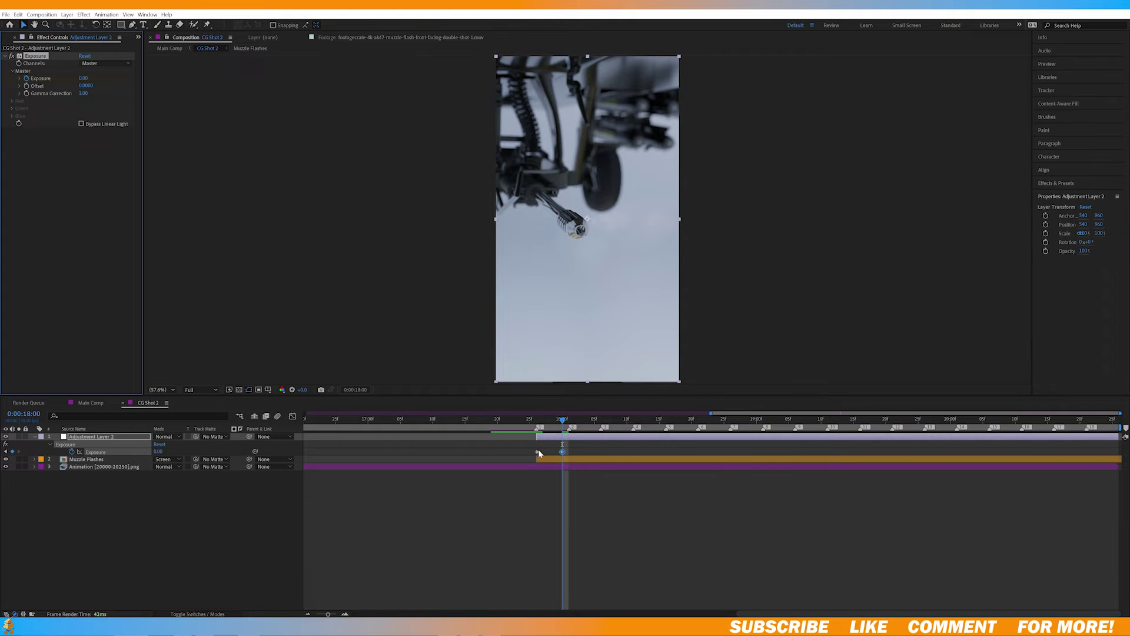
pyautogui.click(537, 452)
# Step: Paste the 0.40 exposure key onto every following gun shot marker, from 0:00:18:01 through the end of the burst
pyautogui.click(570, 419)
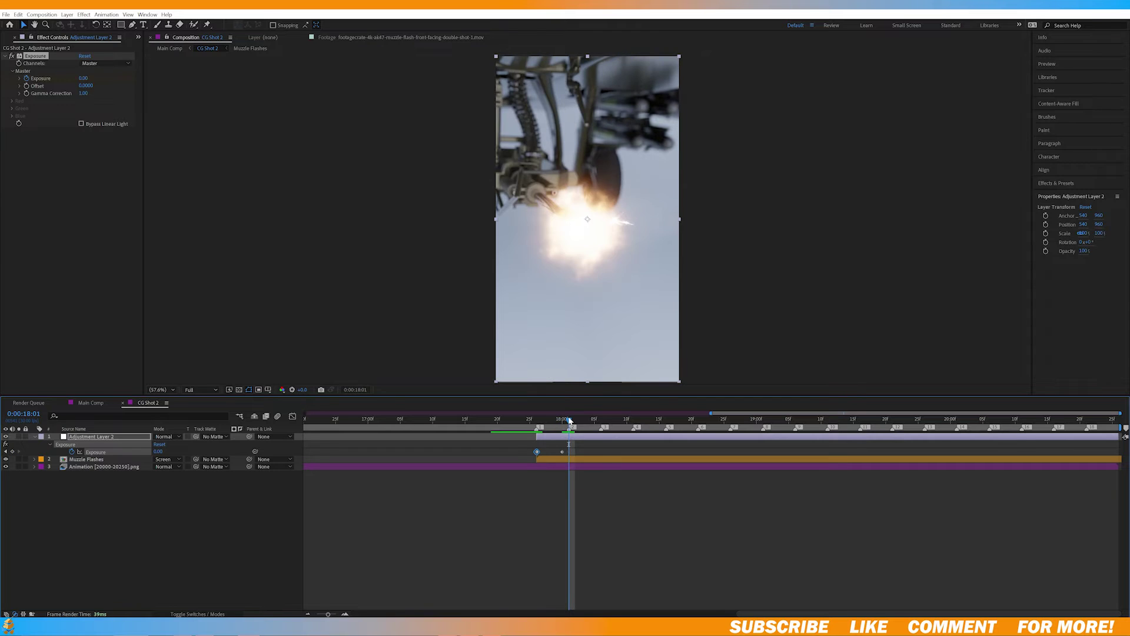
pyautogui.click(631, 420)
pyautogui.hotkey('ctrl', 'v')
pyautogui.click(738, 420)
pyautogui.hotkey('ctrl', 'v')
pyautogui.click(834, 420)
pyautogui.hotkey('ctrl', 'v')
pyautogui.click(961, 420)
pyautogui.hotkey('ctrl', 'v')
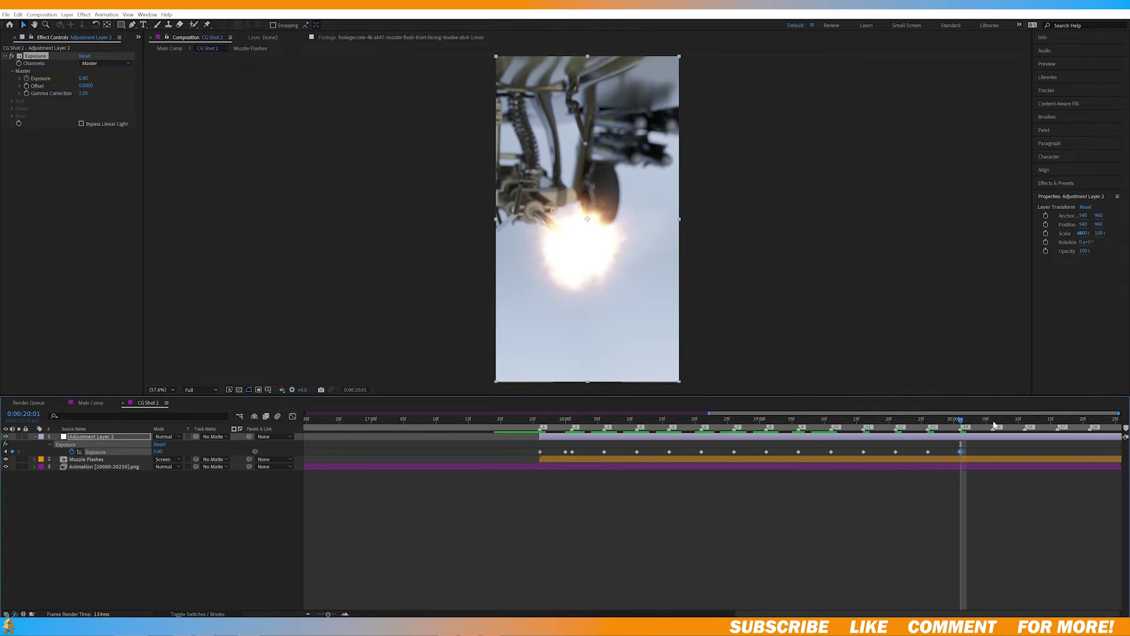
pyautogui.click(1090, 420)
pyautogui.hotkey('ctrl', 'v')
# Step: Paste the 0.00 exposure key one frame before each remaining gun shot marker, and return to just before the first flash
pyautogui.click(598, 419)
pyautogui.hotkey('ctrl', 'v')
pyautogui.click(694, 419)
pyautogui.hotkey('ctrl', 'v')
pyautogui.click(727, 419)
pyautogui.hotkey('ctrl', 'v')
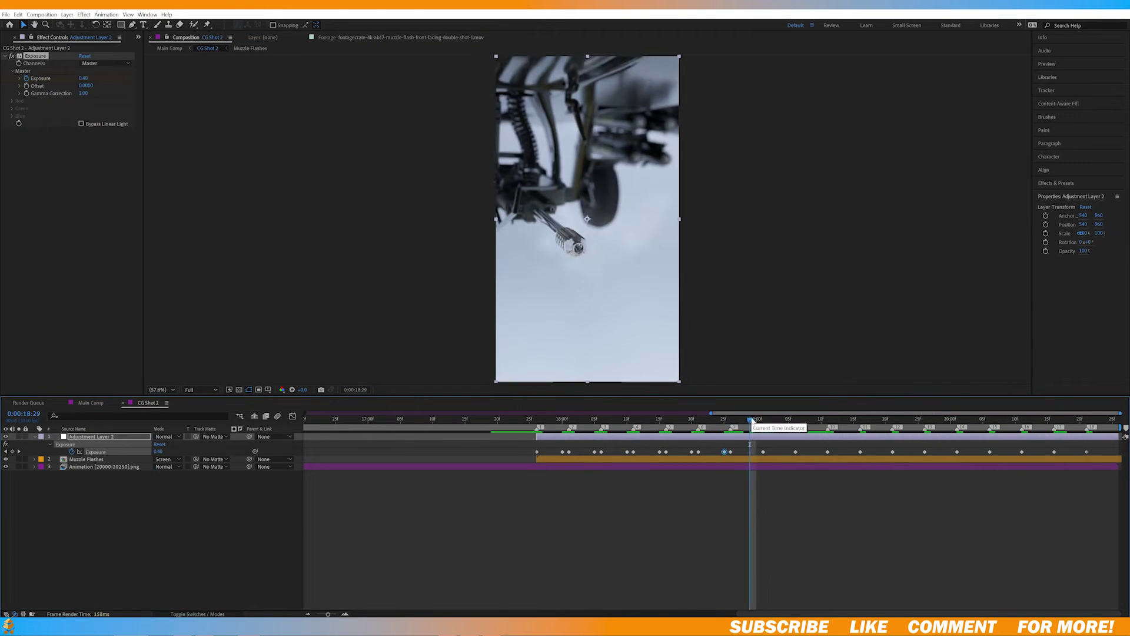
pyautogui.click(854, 420)
pyautogui.hotkey('ctrl', 'v')
pyautogui.click(951, 420)
pyautogui.hotkey('ctrl', 'v')
pyautogui.click(1080, 420)
pyautogui.hotkey('ctrl', 'v')
pyautogui.click(518, 420)
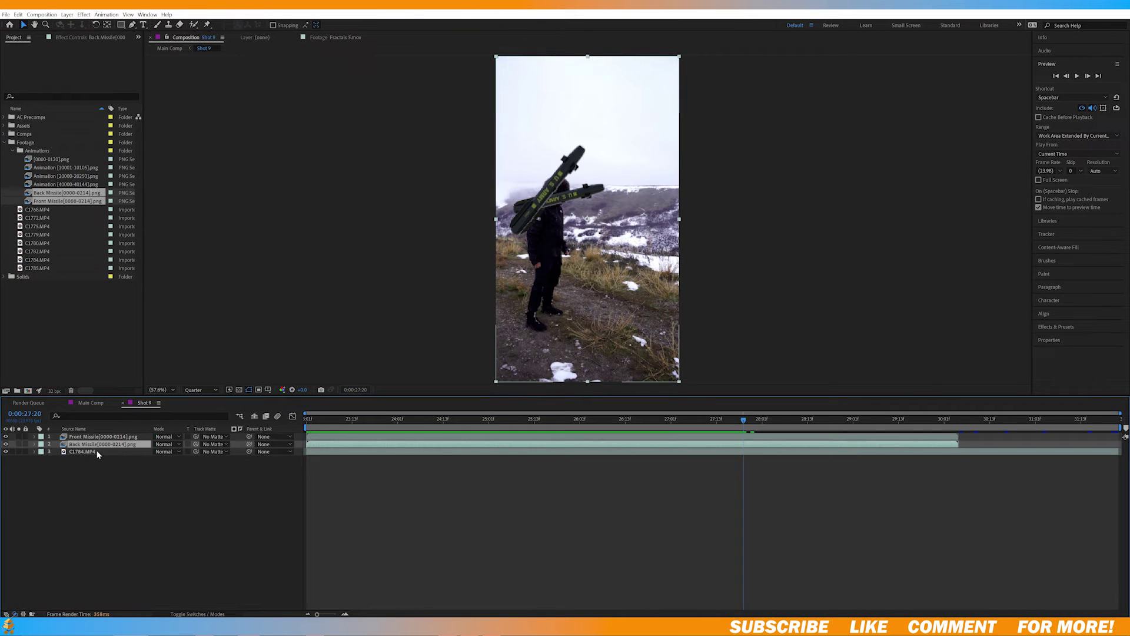
# Step: Duplicate the C1784.MP4 footage layer in the Shot 9 composition
pyautogui.click(98, 452)
pyautogui.hotkey('ctrl', 'd')
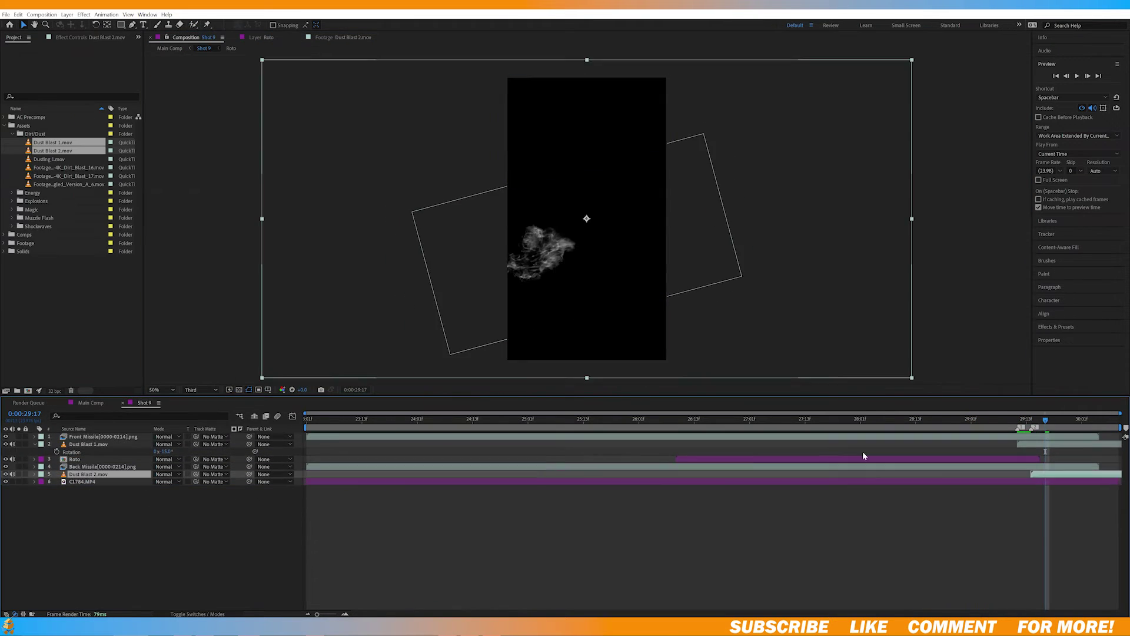
# Step: Check the Dust Blast 2 clip against the footage at 0:00:29:20 in Shot 9
pyautogui.click(1059, 425)
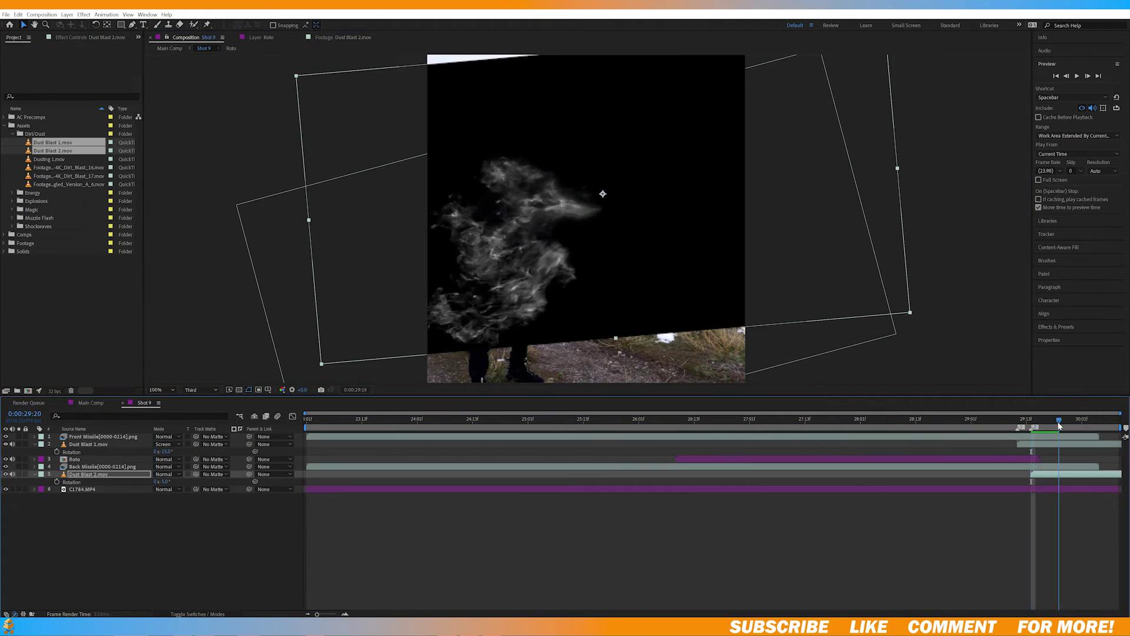